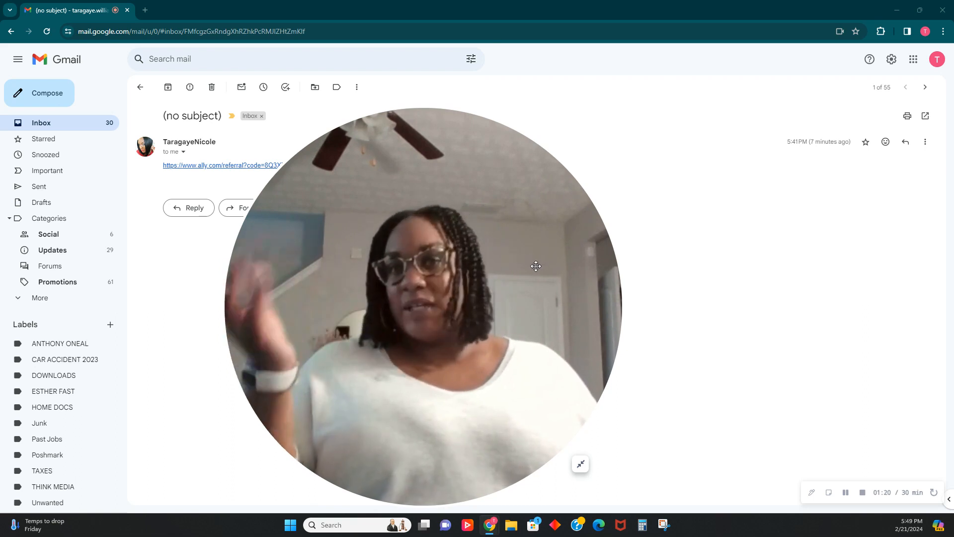
{"action": "left_click_drag", "start_coordinate": [453, 272], "coordinate": [548, 263]}
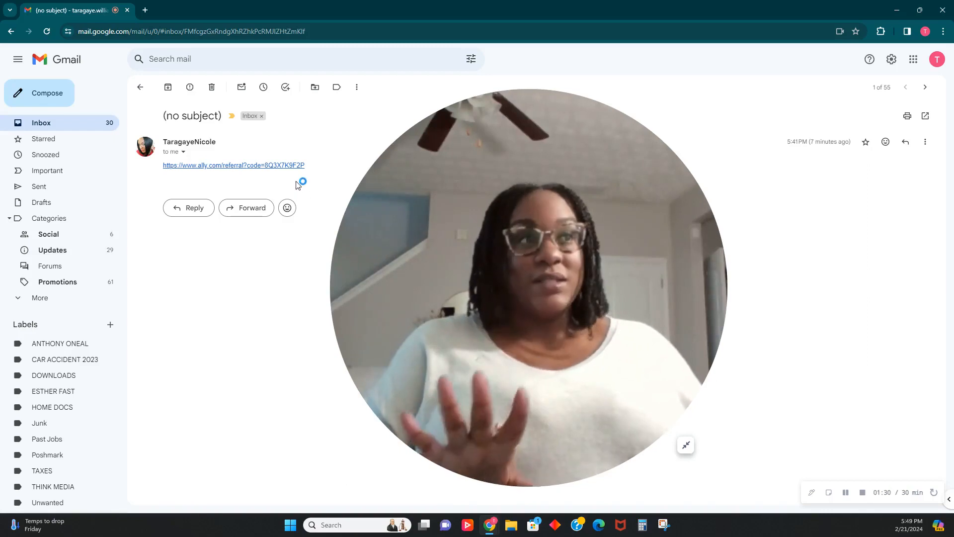
{"action": "left_click_drag", "start_coordinate": [469, 215], "coordinate": [560, 195]}
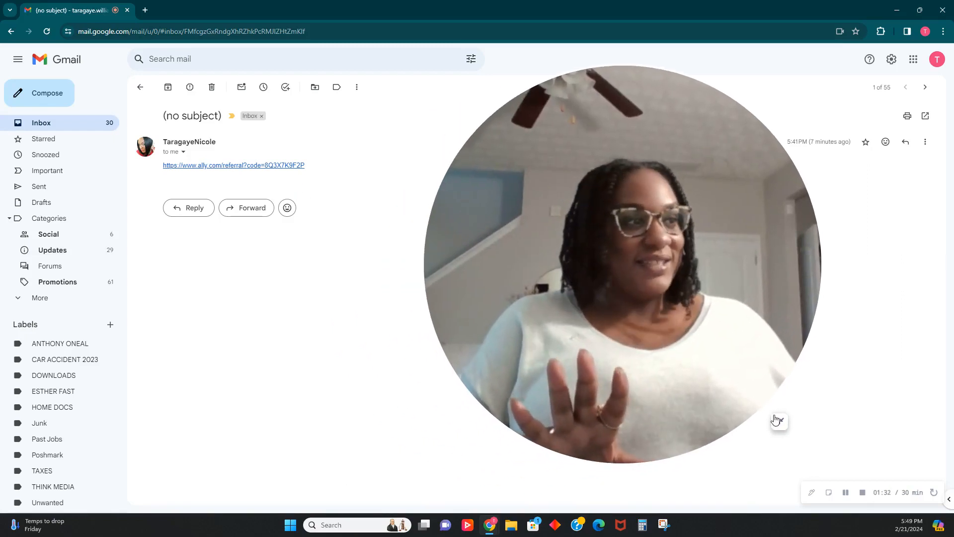
{"action": "left_click", "coordinate": [779, 421]}
{"action": "left_click_drag", "start_coordinate": [70, 451], "coordinate": [734, 82]}
{"action": "left_click_drag", "start_coordinate": [751, 119], "coordinate": [737, 149]}
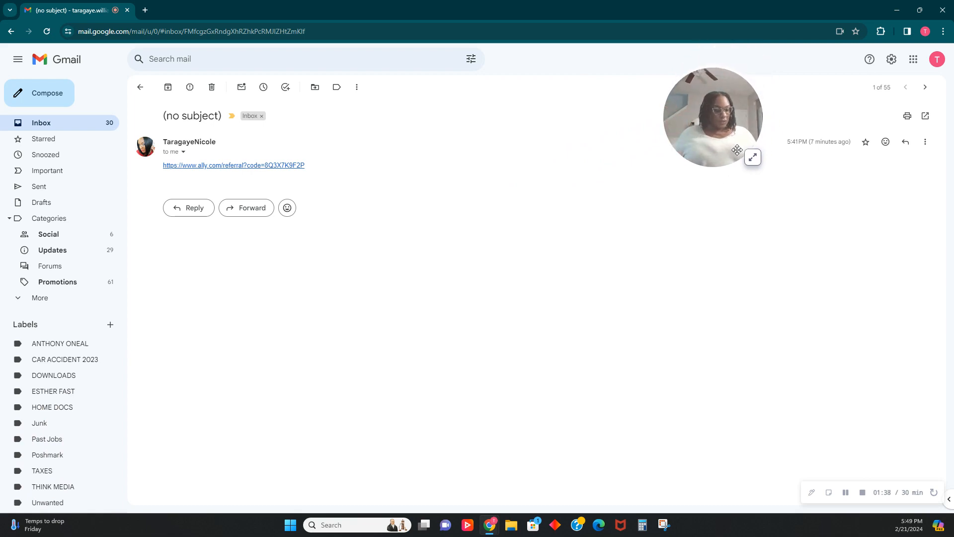
- Enlarge the email view to 125% and open the Ally Bank referral link in the message
{"action": "key", "text": "ctrl+plus"}
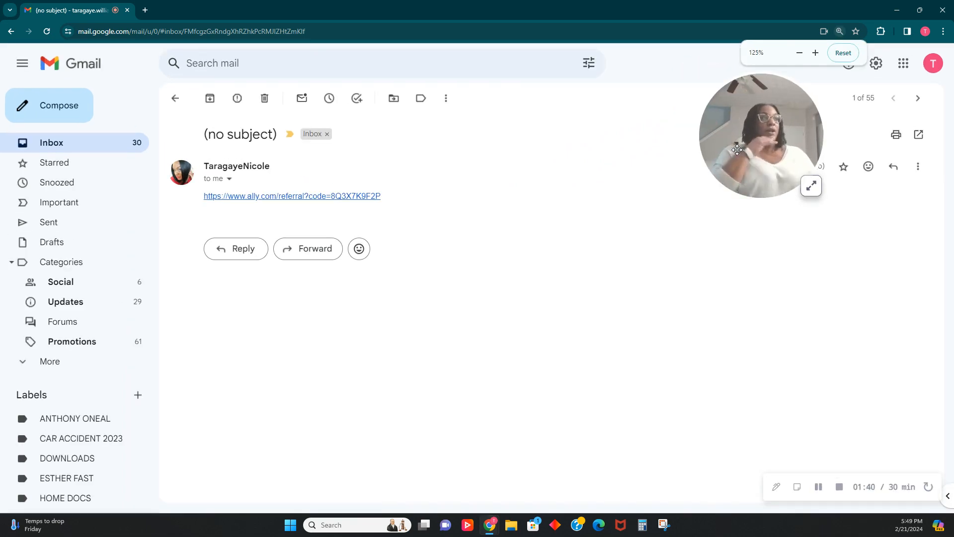
{"action": "key", "text": "ctrl+plus"}
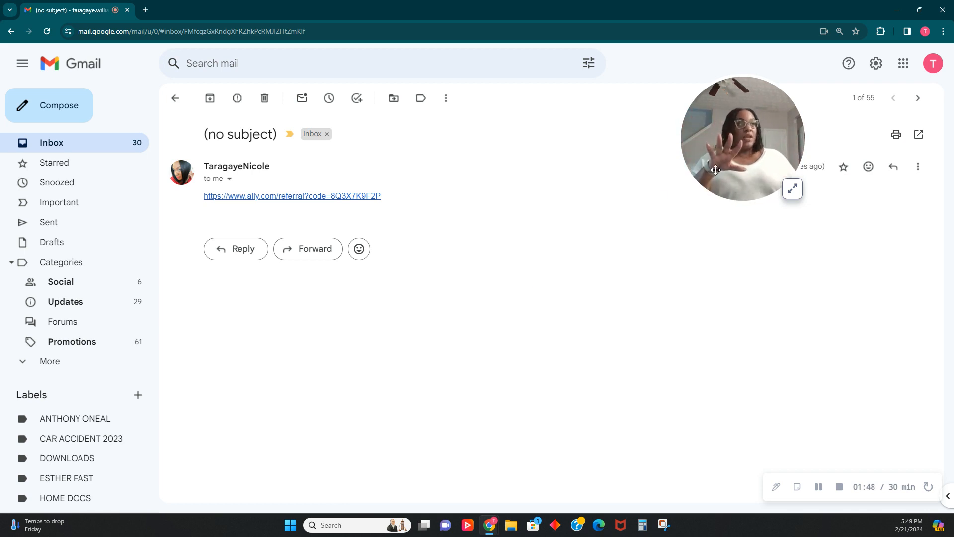
{"action": "left_click_drag", "start_coordinate": [720, 163], "coordinate": [57, 138]}
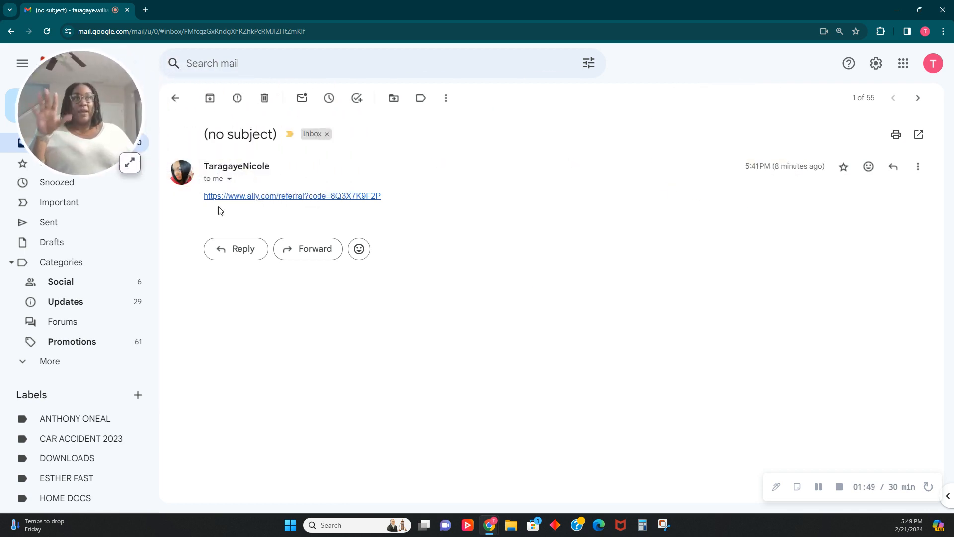
{"action": "left_click", "coordinate": [315, 196]}
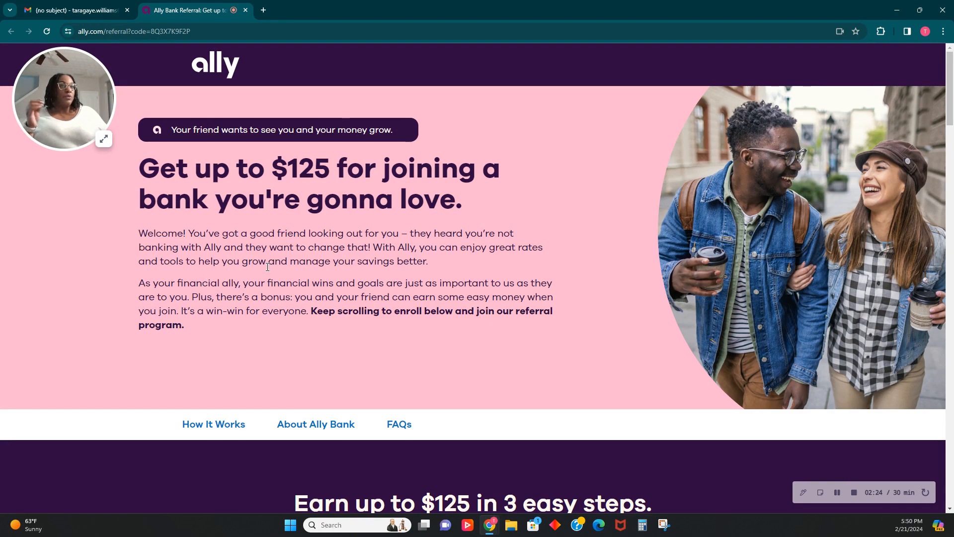
- Read the referral page's introduction and its three steps for earning up to $125
{"action": "scroll", "coordinate": [354, 267], "scroll_direction": "down", "scroll_amount": 2}
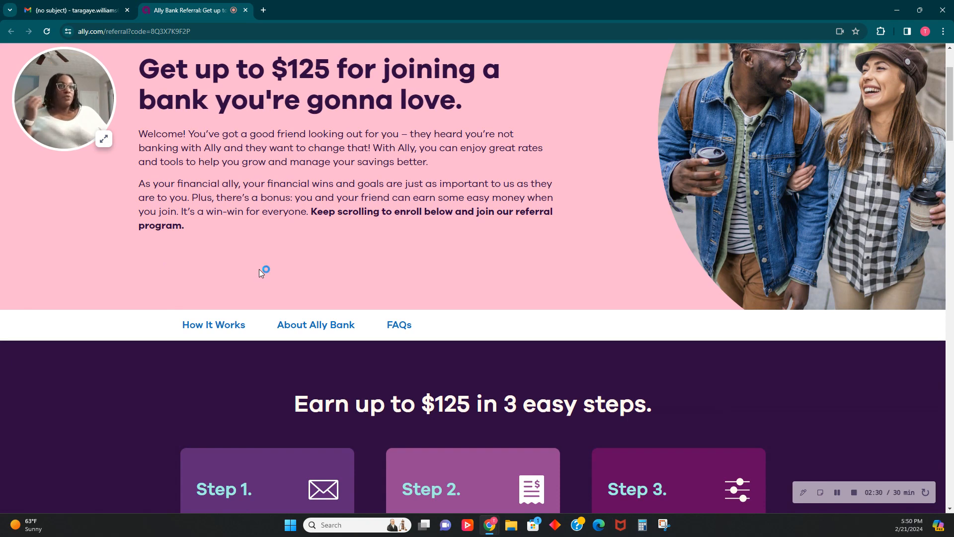
{"action": "left_click", "coordinate": [200, 252]}
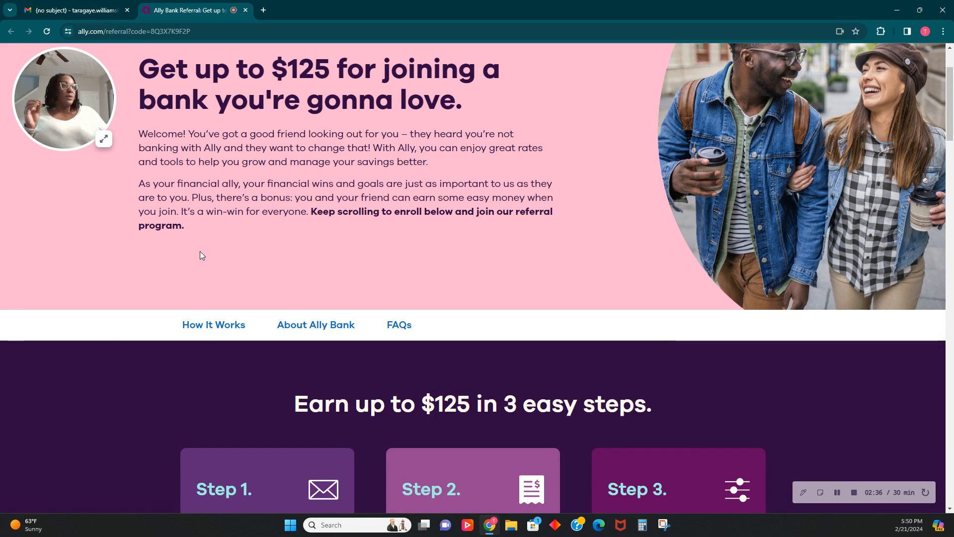
{"action": "left_click", "coordinate": [199, 252]}
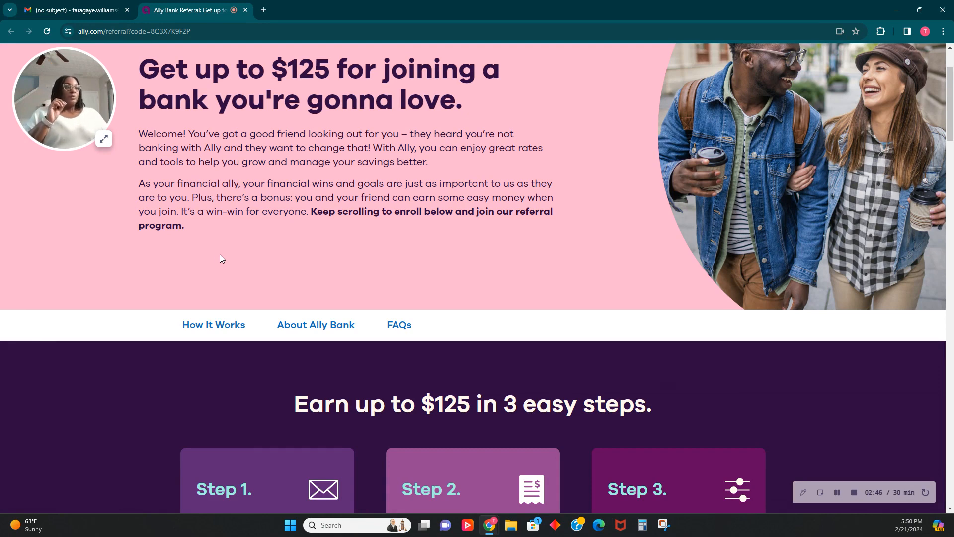
{"action": "scroll", "coordinate": [222, 258], "scroll_direction": "down", "scroll_amount": 1}
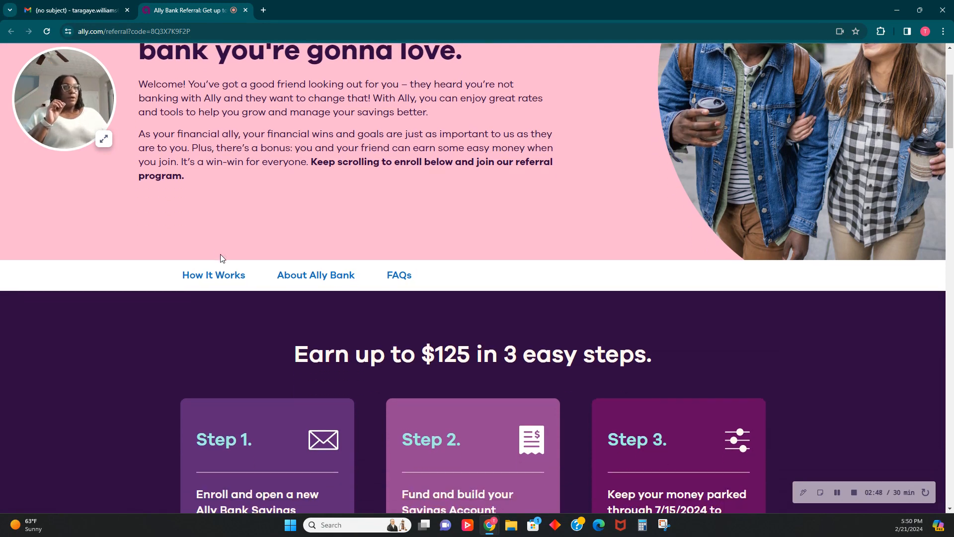
{"action": "scroll", "coordinate": [224, 259], "scroll_direction": "down", "scroll_amount": 1}
{"action": "scroll", "coordinate": [225, 258], "scroll_direction": "down", "scroll_amount": 4}
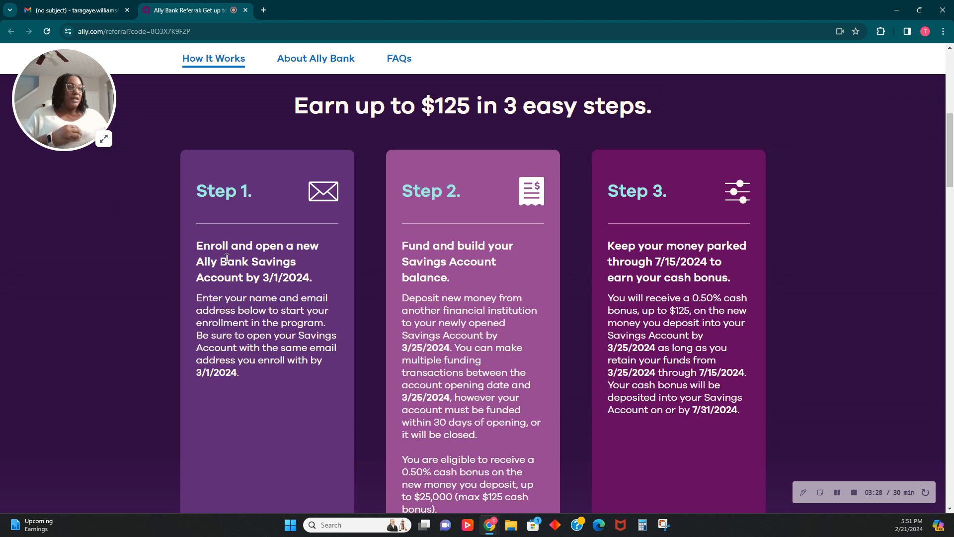
{"action": "scroll", "coordinate": [440, 333], "scroll_direction": "down", "scroll_amount": 1}
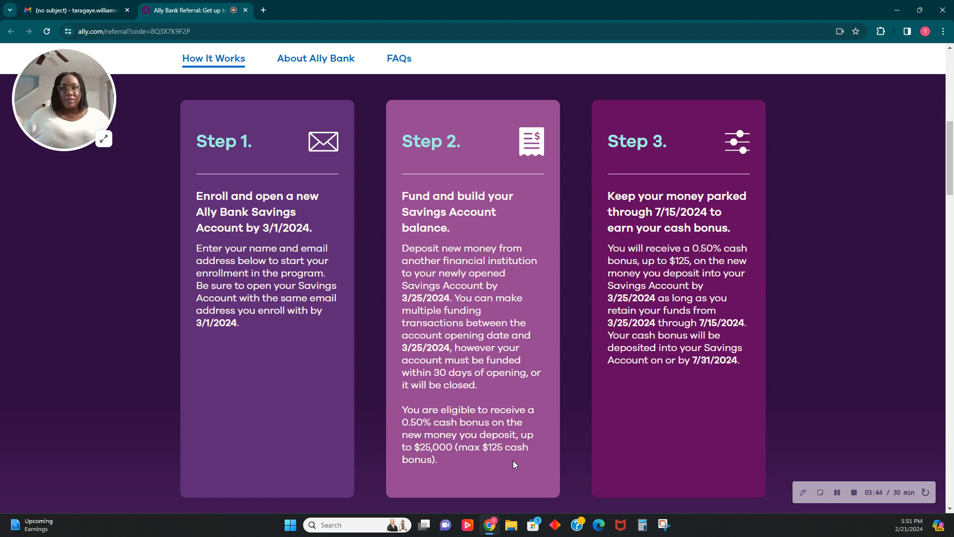
{"action": "left_click", "coordinate": [104, 139]}
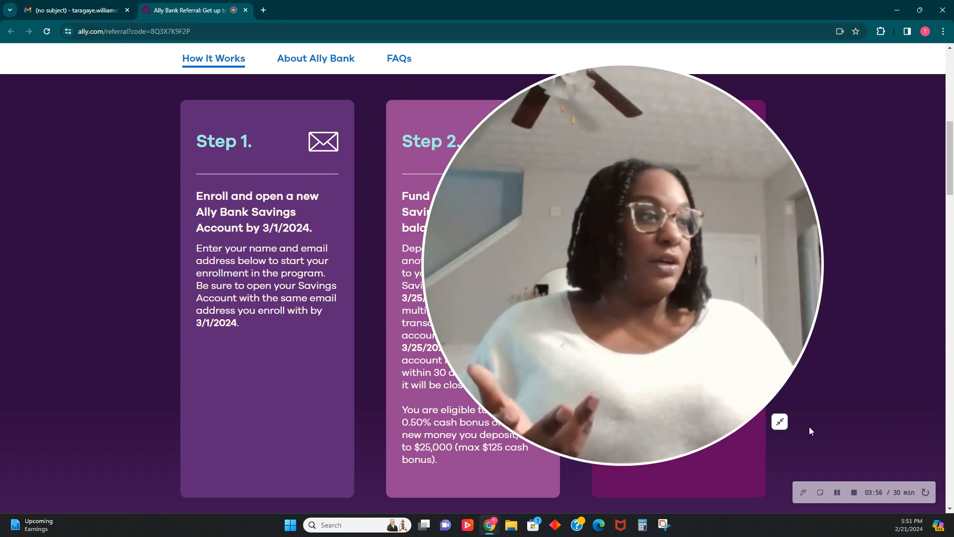
{"action": "left_click", "coordinate": [780, 421]}
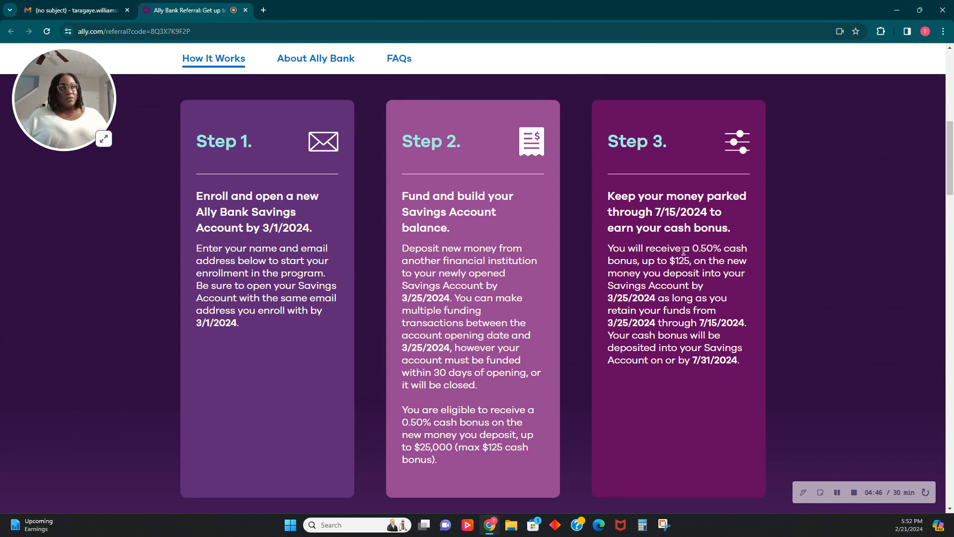
- Look over the "Other things to keep in mind" notes, the enrollment form and the FAQs on the referral page
{"action": "scroll", "coordinate": [684, 251], "scroll_direction": "down", "scroll_amount": 4}
{"action": "scroll", "coordinate": [687, 251], "scroll_direction": "down", "scroll_amount": 1}
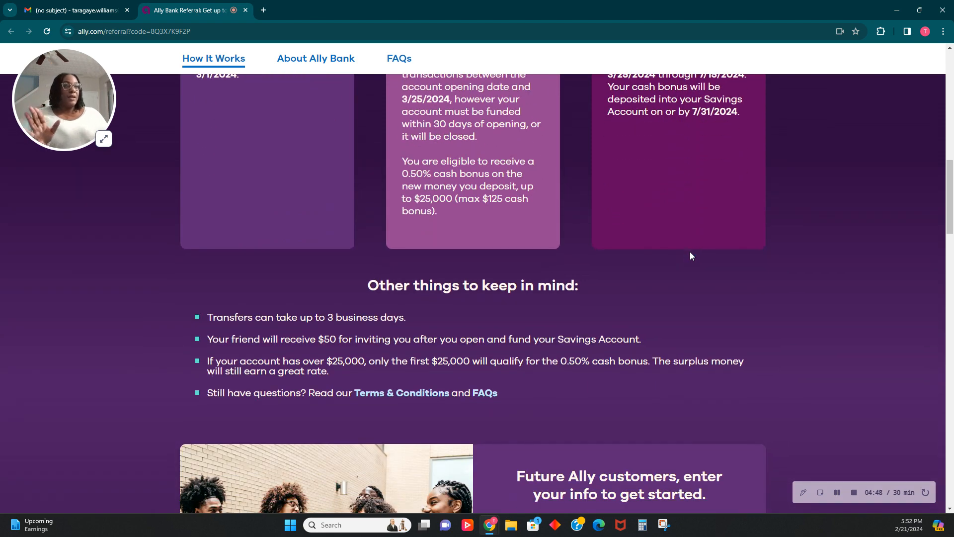
{"action": "scroll", "coordinate": [691, 256], "scroll_direction": "down", "scroll_amount": 1}
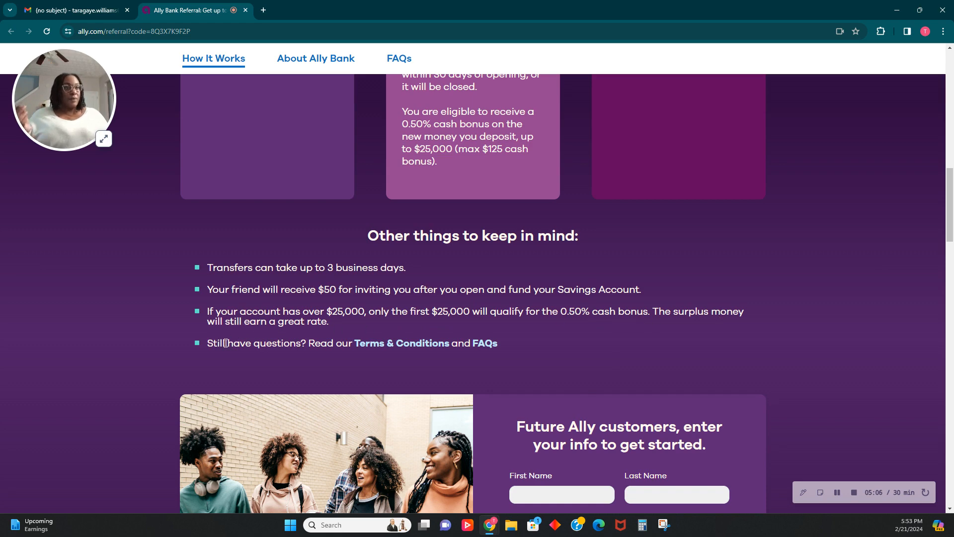
{"action": "scroll", "coordinate": [386, 334], "scroll_direction": "down", "scroll_amount": 3}
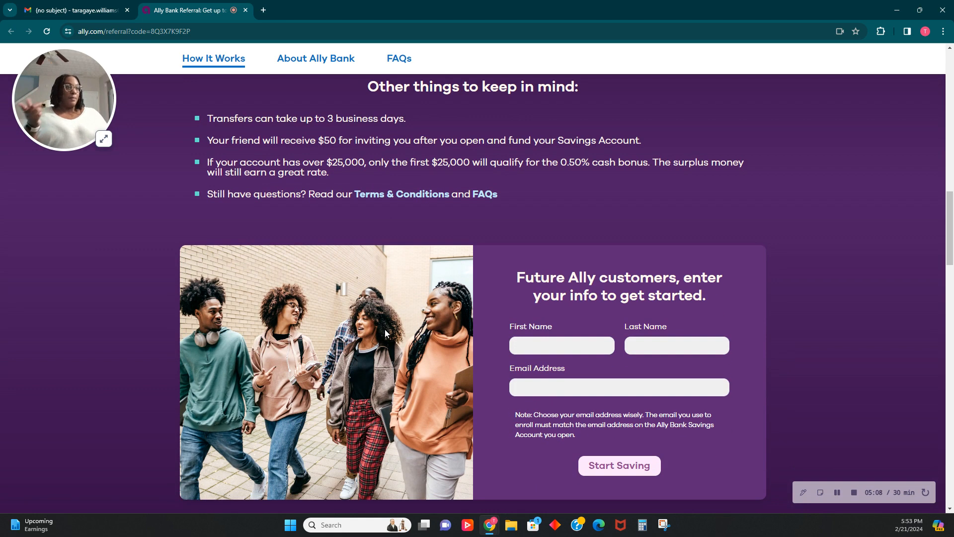
{"action": "scroll", "coordinate": [386, 333], "scroll_direction": "down", "scroll_amount": 1}
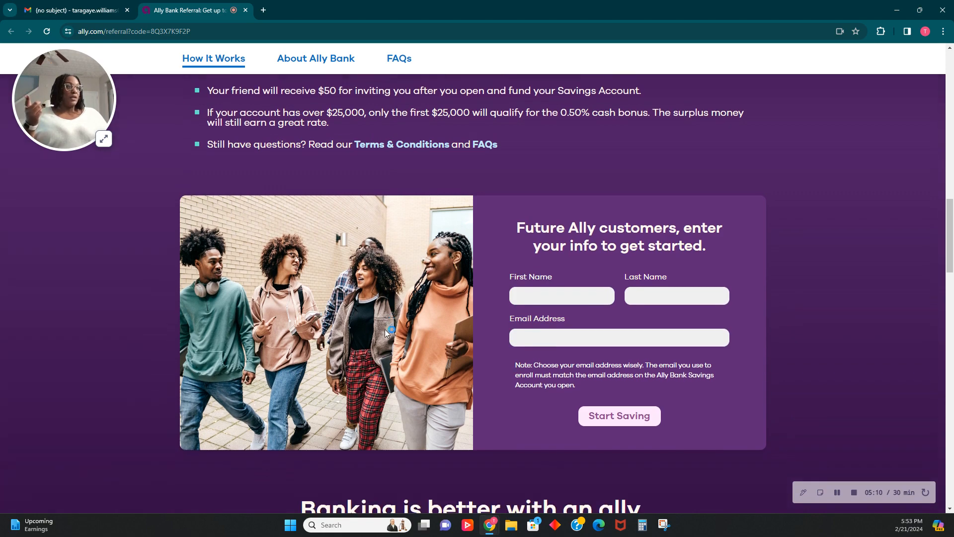
{"action": "scroll", "coordinate": [385, 329], "scroll_direction": "down", "scroll_amount": 10}
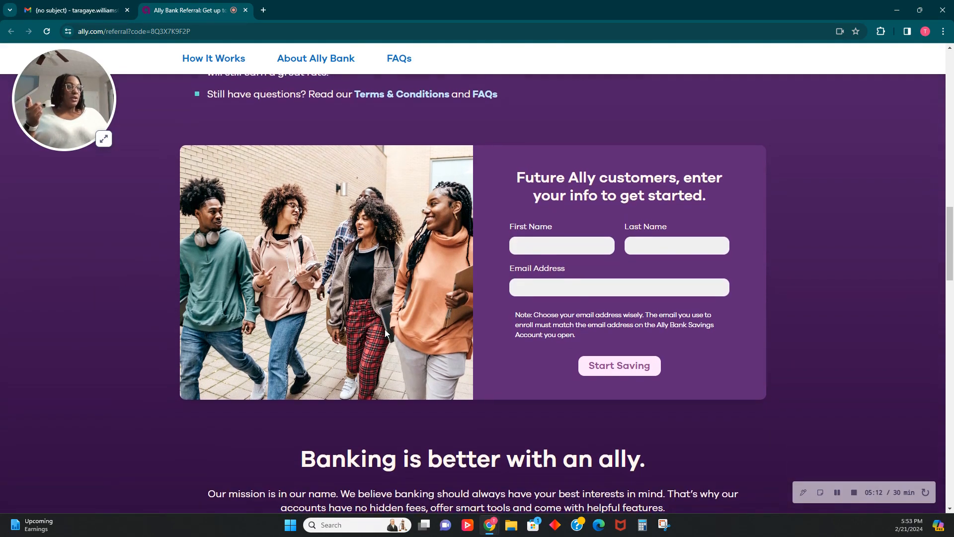
{"action": "scroll", "coordinate": [387, 332], "scroll_direction": "down", "scroll_amount": 10}
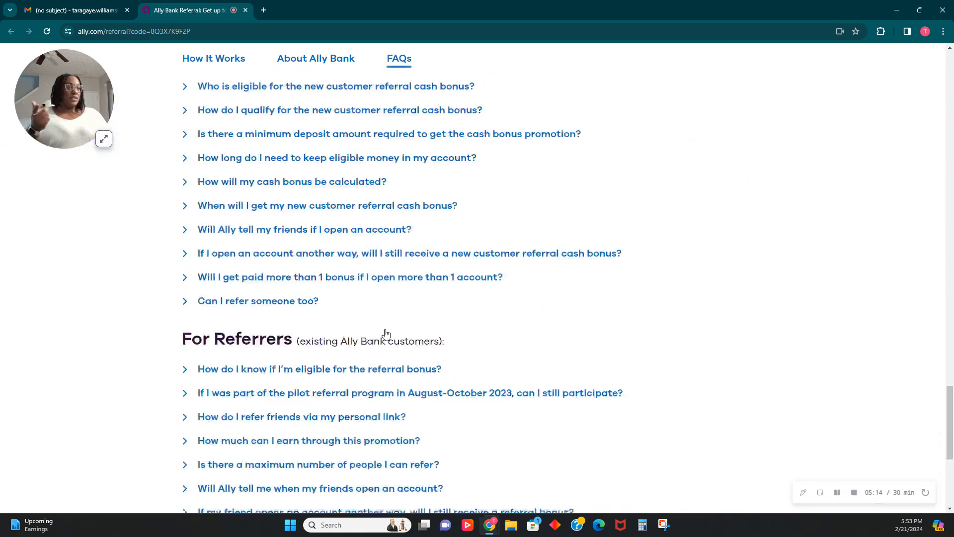
{"action": "scroll", "coordinate": [390, 329], "scroll_direction": "up", "scroll_amount": 10}
{"action": "scroll", "coordinate": [390, 328], "scroll_direction": "up", "scroll_amount": 20}
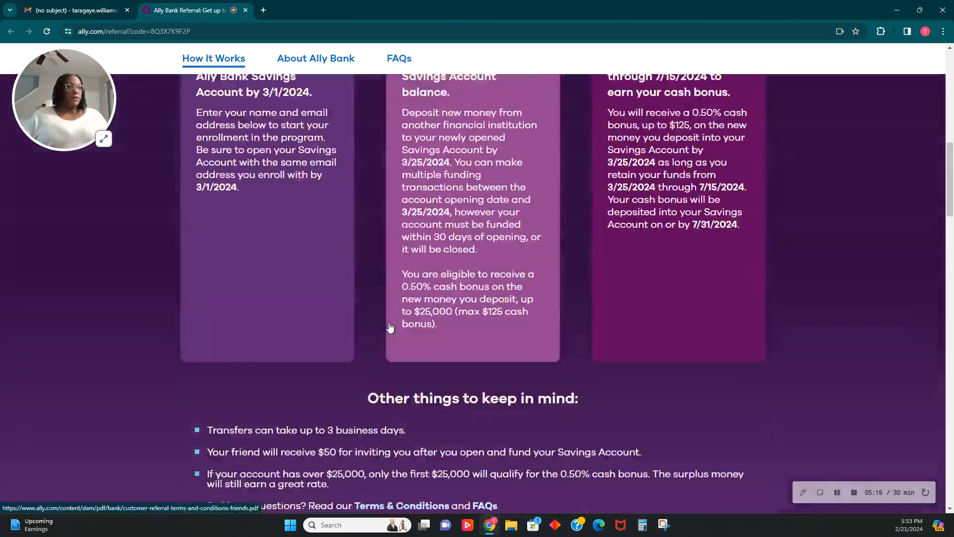
- Fill in the first name, last name and email address in the future customer form with the saved details, and submit it
{"action": "scroll", "coordinate": [281, 251], "scroll_direction": "down", "scroll_amount": 15}
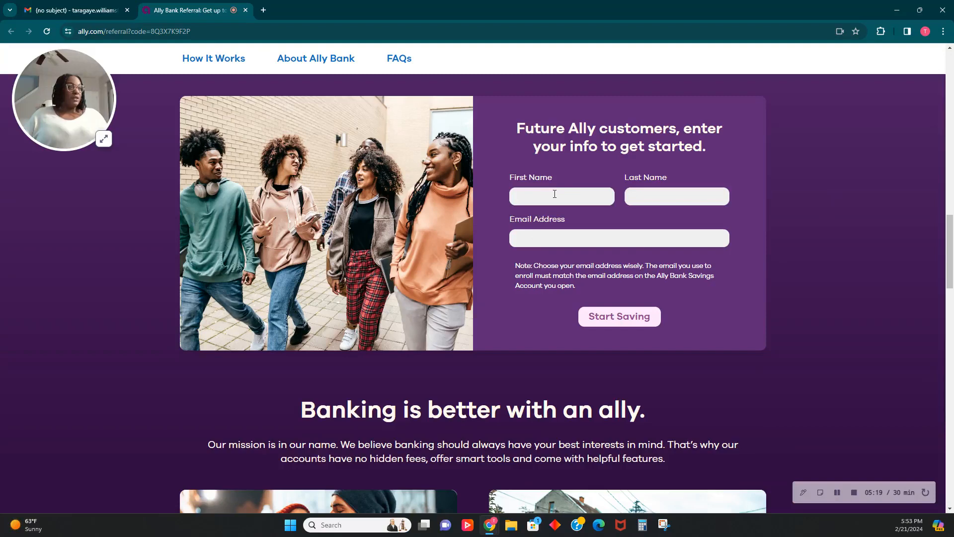
{"action": "left_click", "coordinate": [555, 193]}
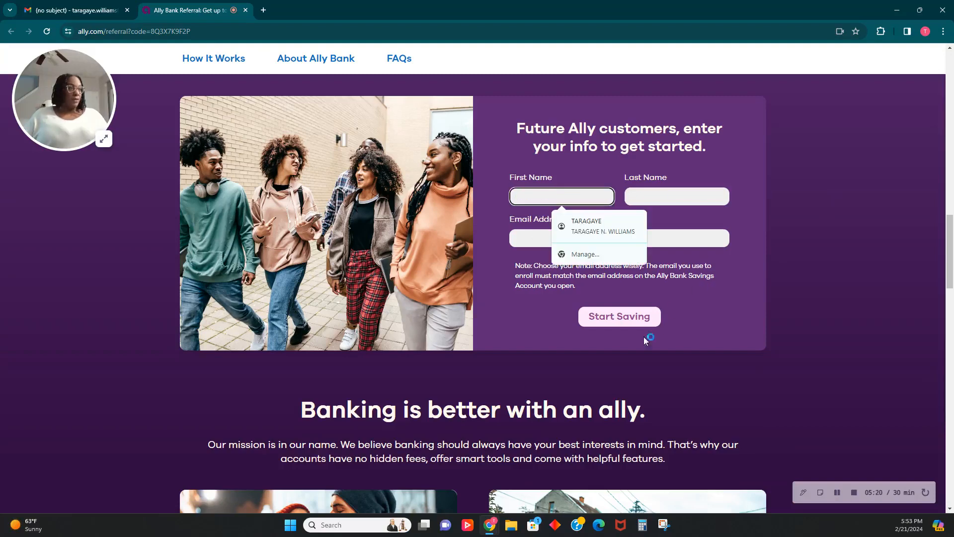
{"action": "left_click", "coordinate": [838, 493]}
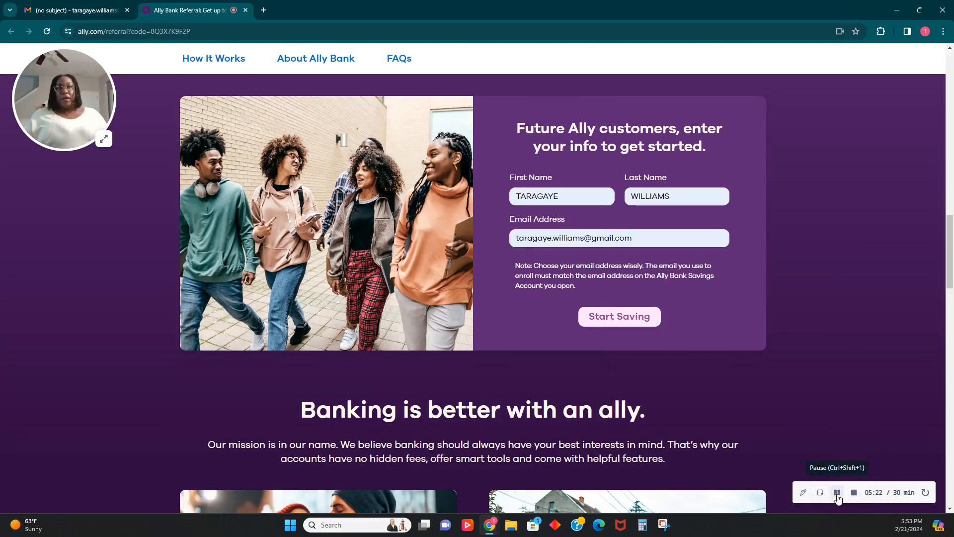
{"action": "left_click", "coordinate": [629, 324]}
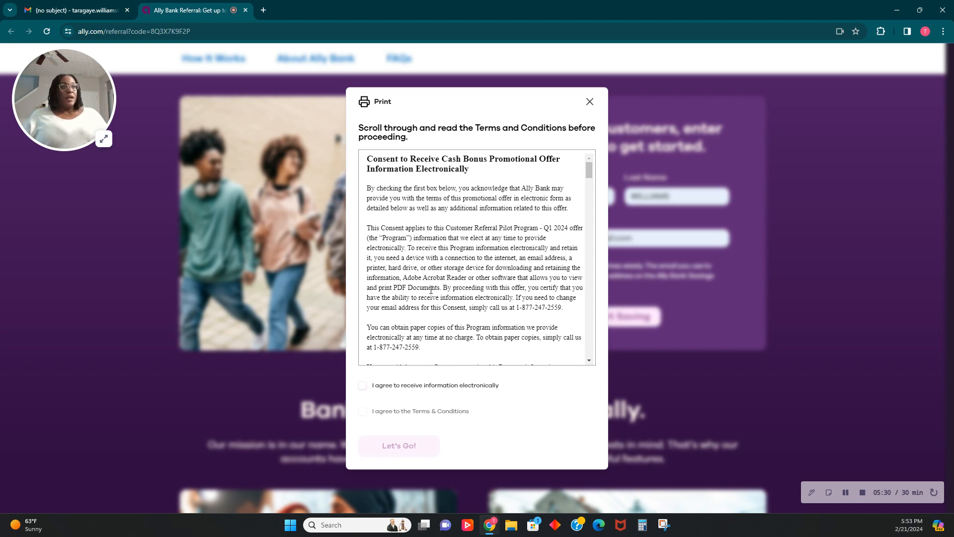
- Read the promotional terms to the end, agree to electronic information and the Terms & Conditions, and continue to account opening
{"action": "scroll", "coordinate": [544, 268], "scroll_direction": "down", "scroll_amount": 10}
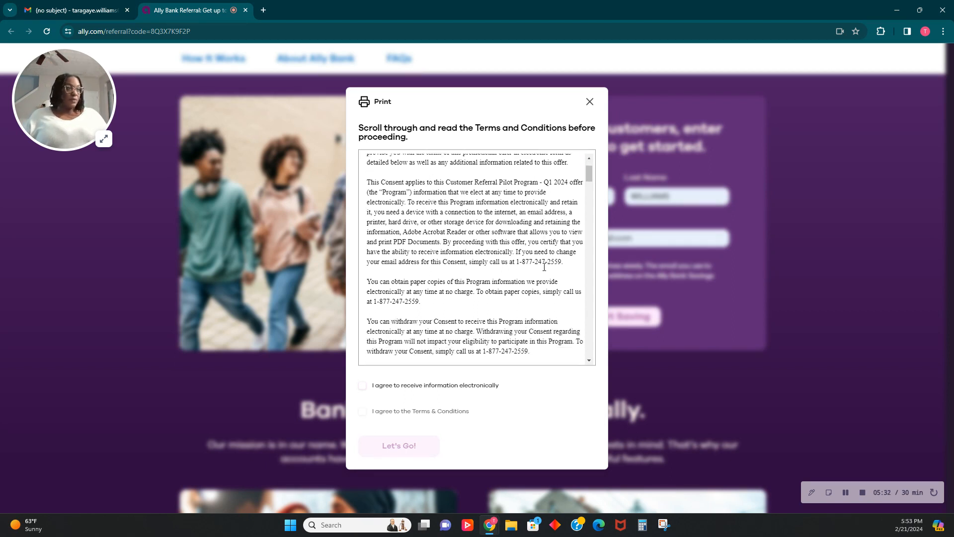
{"action": "scroll", "coordinate": [544, 267], "scroll_direction": "down", "scroll_amount": 10}
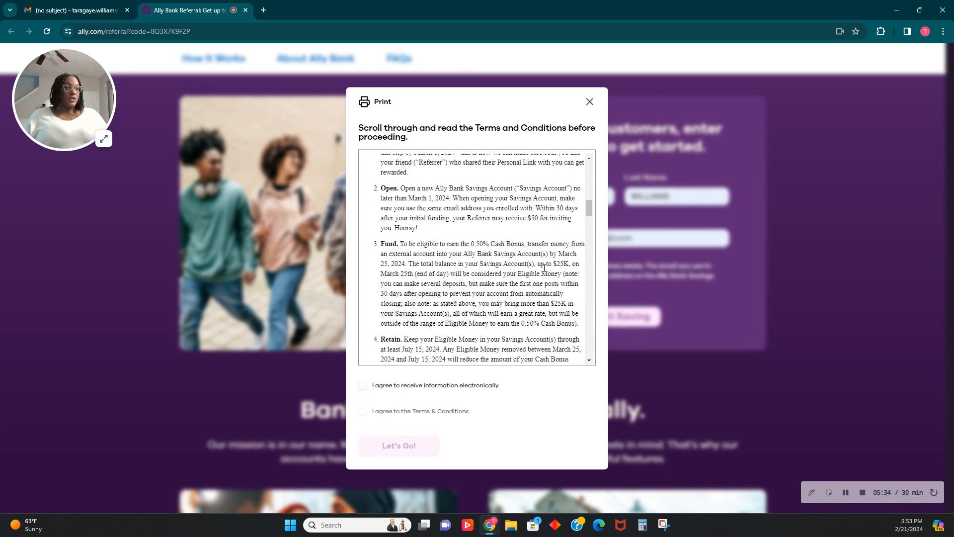
{"action": "scroll", "coordinate": [545, 272], "scroll_direction": "down", "scroll_amount": 10}
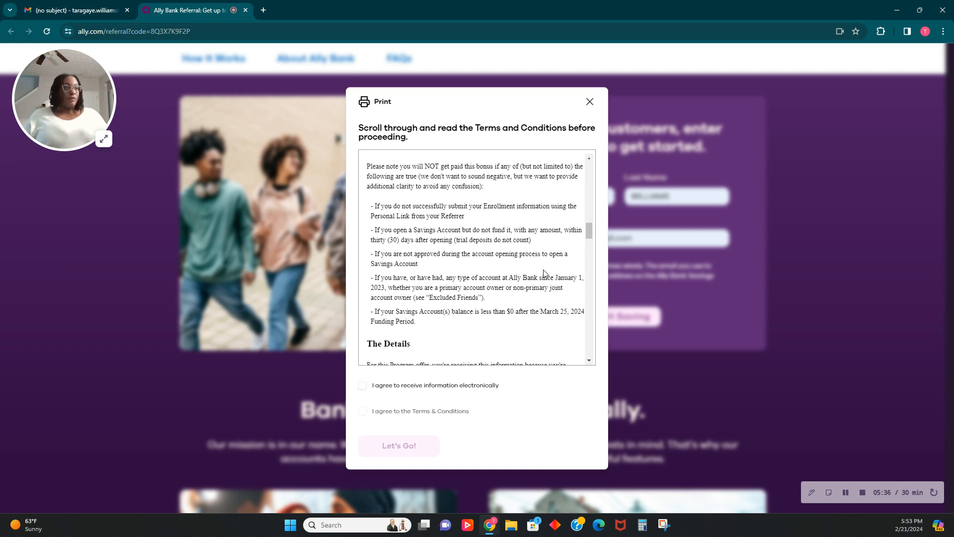
{"action": "scroll", "coordinate": [545, 272], "scroll_direction": "down", "scroll_amount": 10}
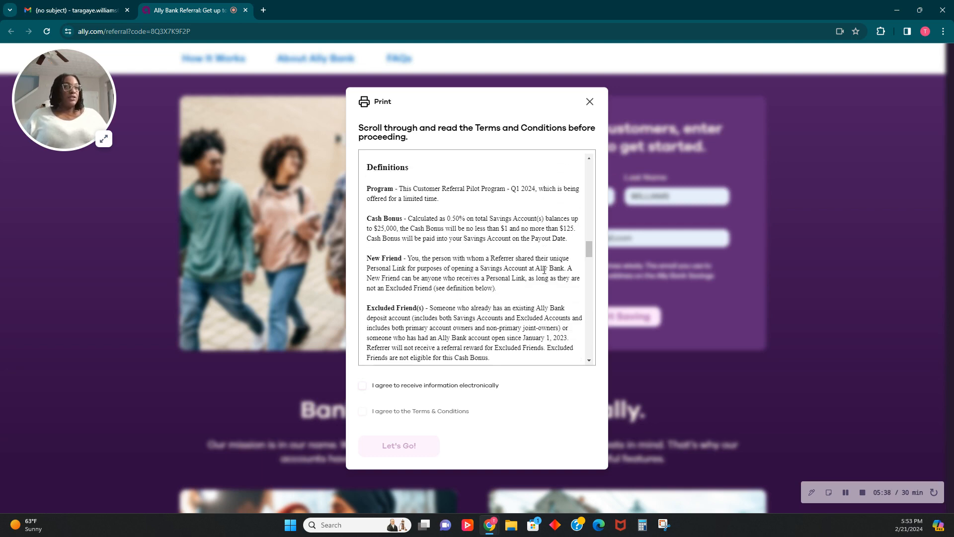
{"action": "scroll", "coordinate": [545, 276], "scroll_direction": "down", "scroll_amount": 3}
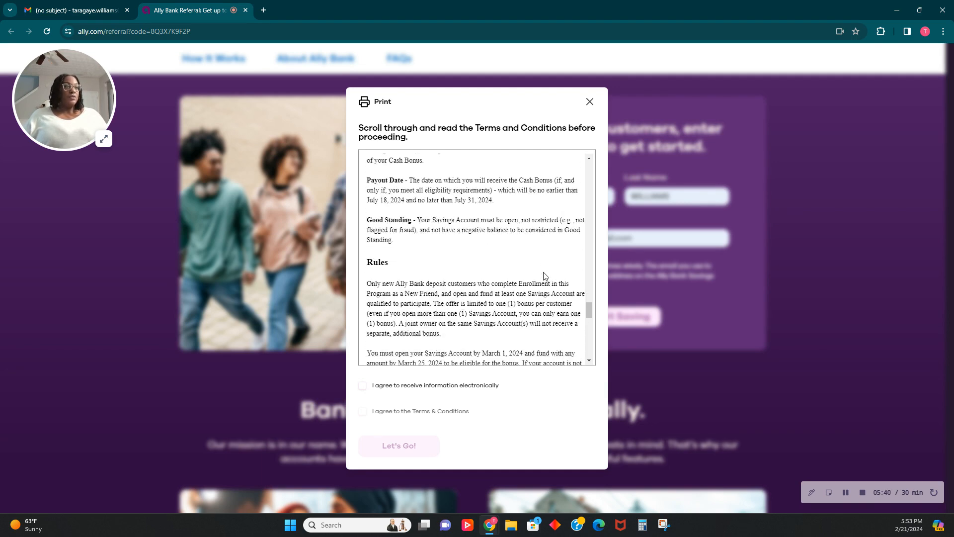
{"action": "scroll", "coordinate": [544, 276], "scroll_direction": "down", "scroll_amount": 2}
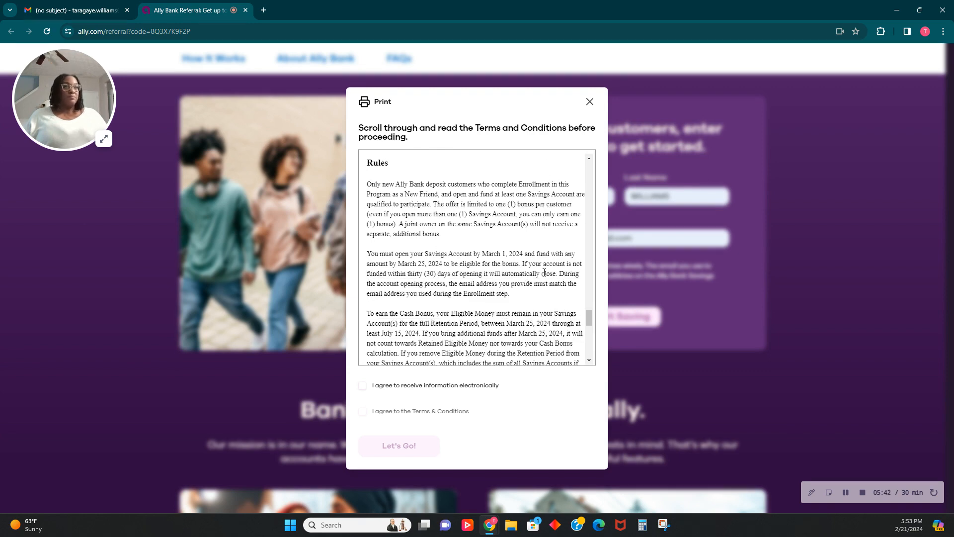
{"action": "scroll", "coordinate": [544, 273], "scroll_direction": "down", "scroll_amount": 10}
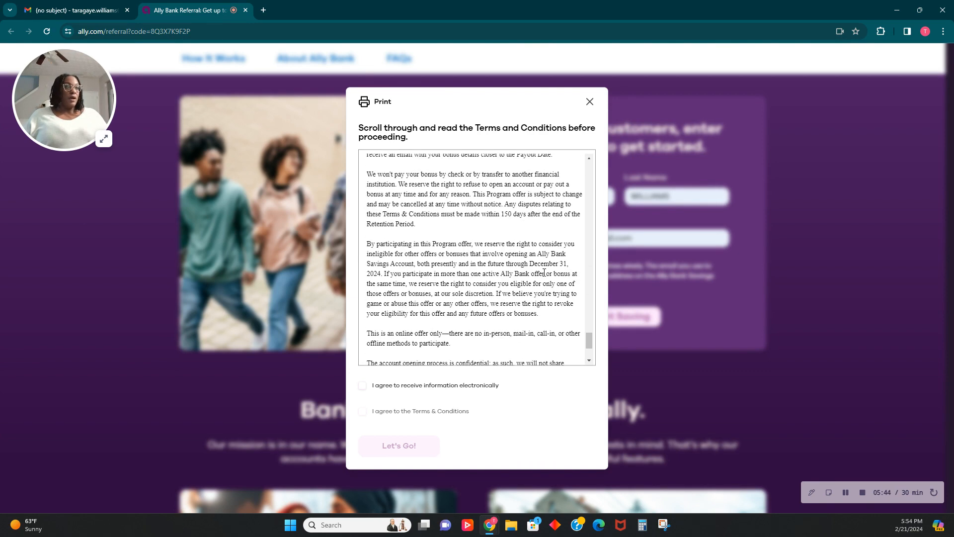
{"action": "left_click", "coordinate": [365, 387]}
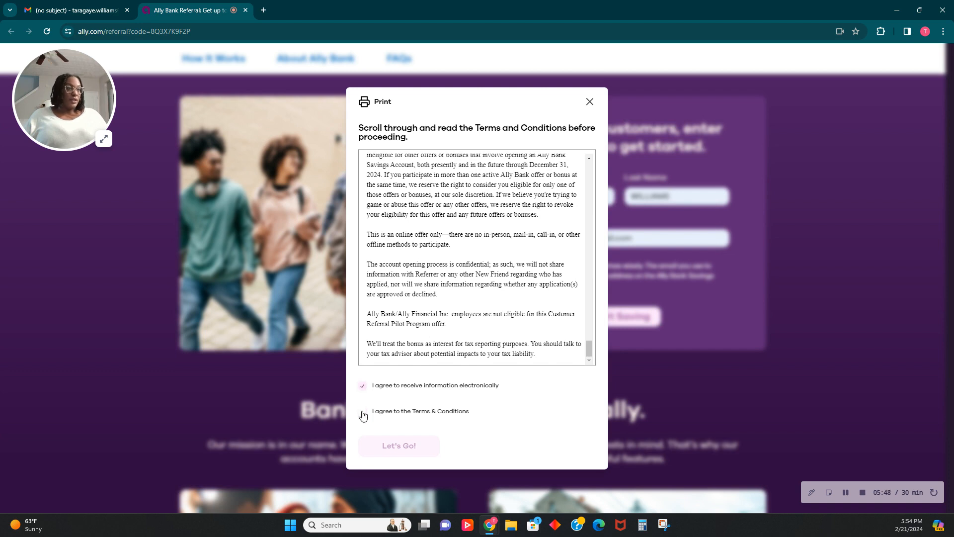
{"action": "left_click", "coordinate": [363, 415]}
{"action": "left_click", "coordinate": [404, 446]}
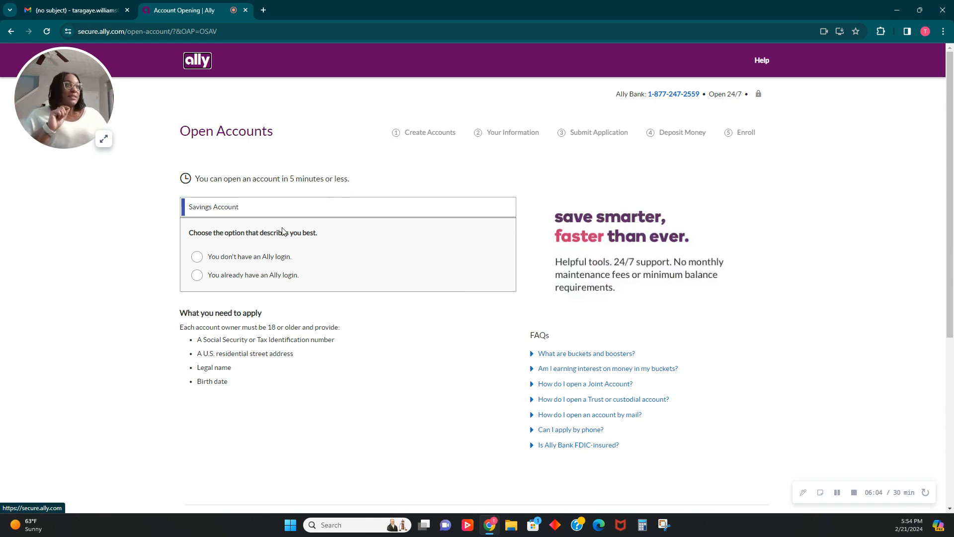
{"action": "left_click", "coordinate": [104, 139]}
{"action": "left_click_drag", "start_coordinate": [595, 248], "coordinate": [751, 188]}
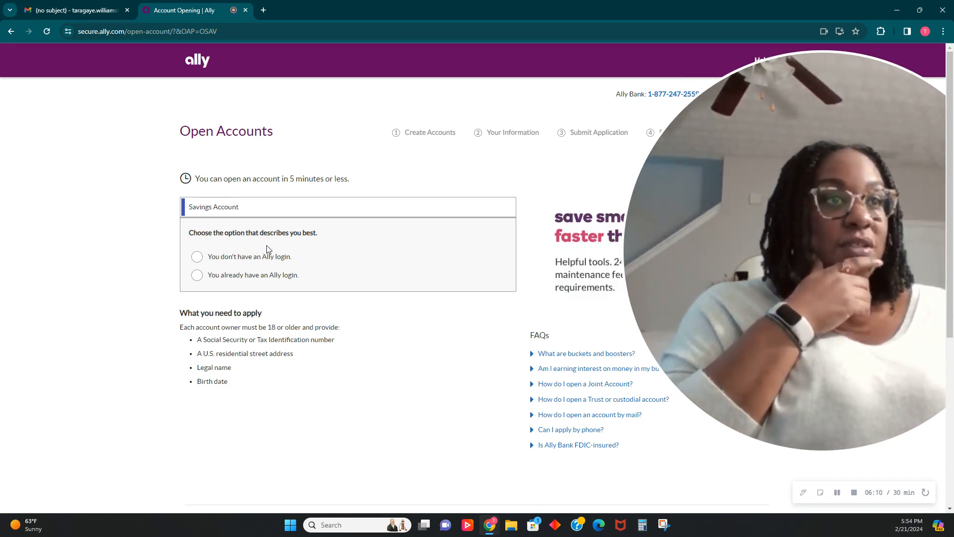
- State that there is no existing Ally login and continue to account creation
{"action": "left_click", "coordinate": [197, 256]}
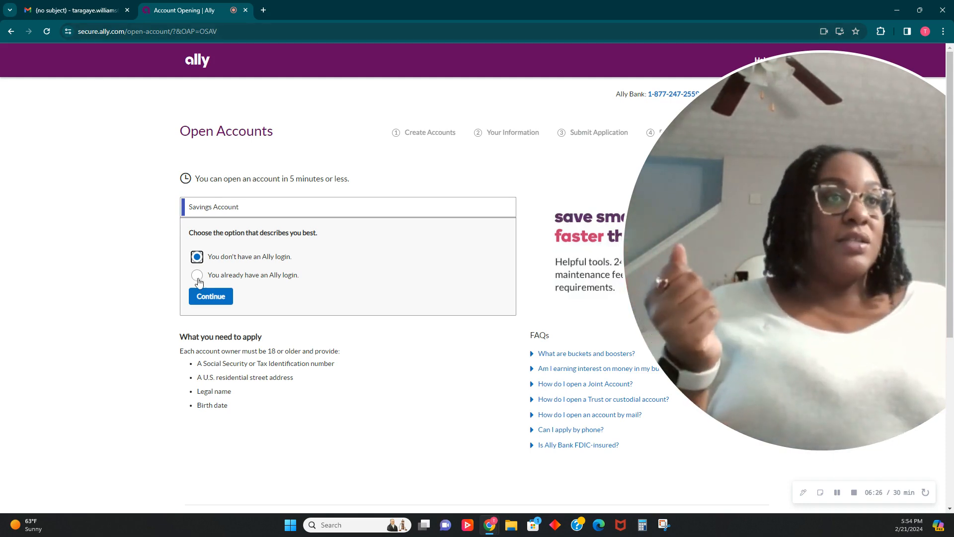
{"action": "left_click", "coordinate": [212, 300]}
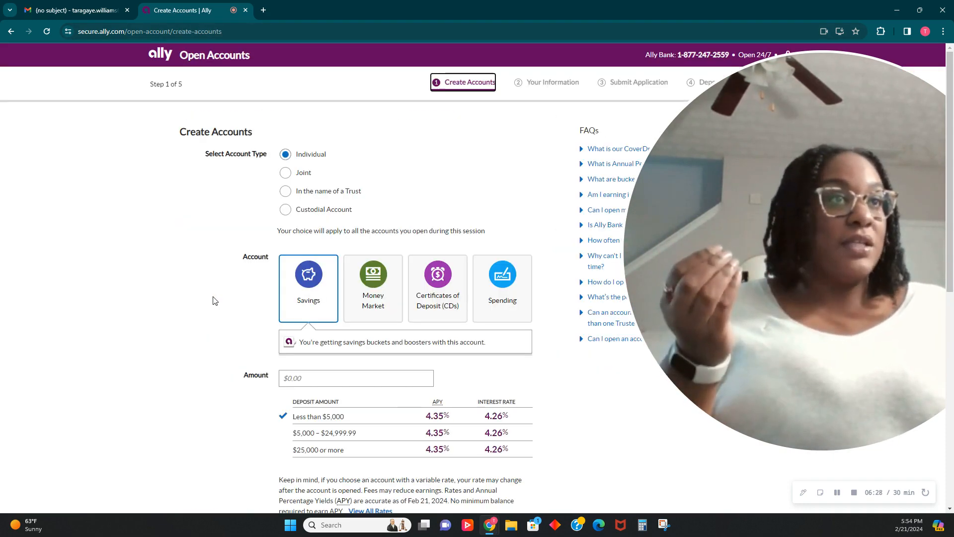
{"action": "left_click_drag", "start_coordinate": [775, 274], "coordinate": [676, 273]}
{"action": "left_click", "coordinate": [880, 389]}
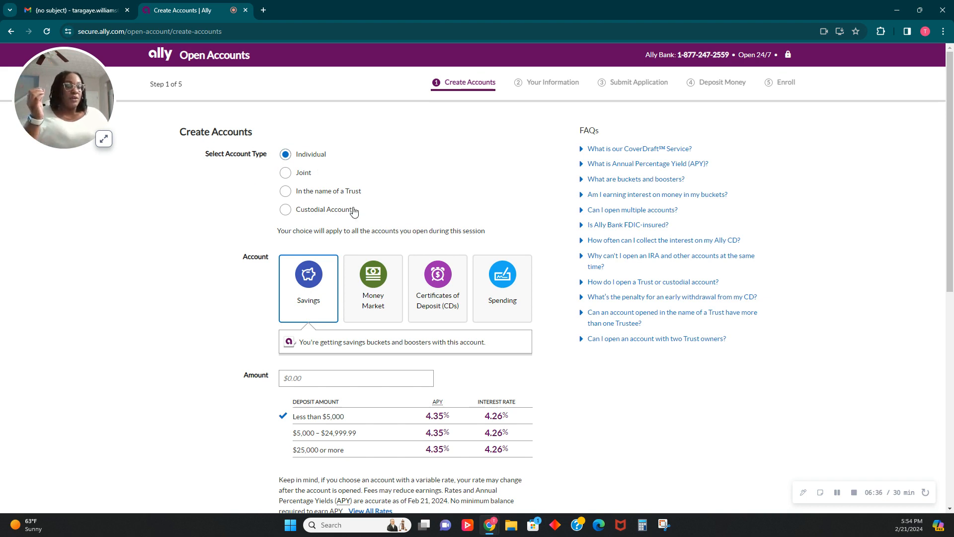
- Look over the savings account's deposit and rate details, check the balances in the Capital One account summary, and return to the Ally application
{"action": "scroll", "coordinate": [354, 212], "scroll_direction": "down", "scroll_amount": 1}
{"action": "scroll", "coordinate": [296, 252], "scroll_direction": "down", "scroll_amount": 1}
{"action": "scroll", "coordinate": [296, 252], "scroll_direction": "down", "scroll_amount": 2}
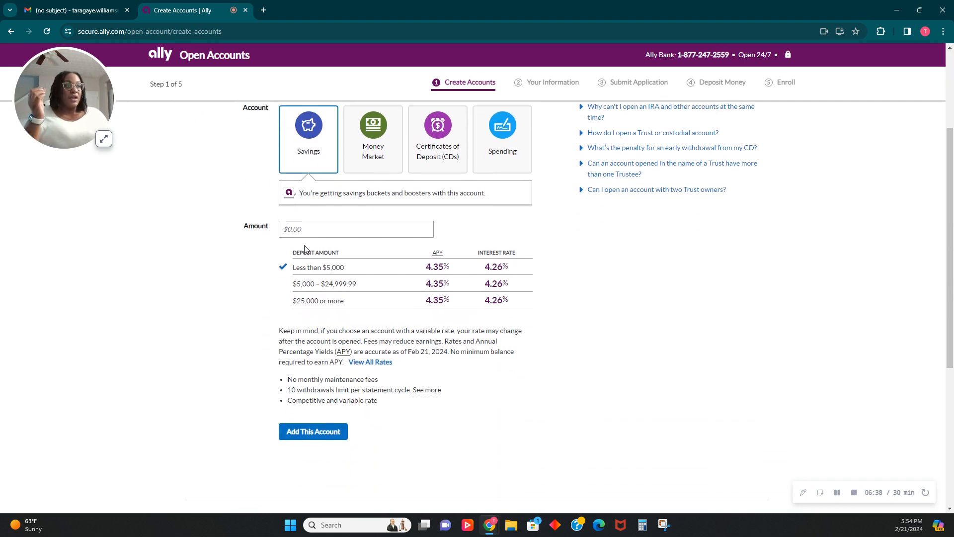
{"action": "left_click", "coordinate": [323, 228]}
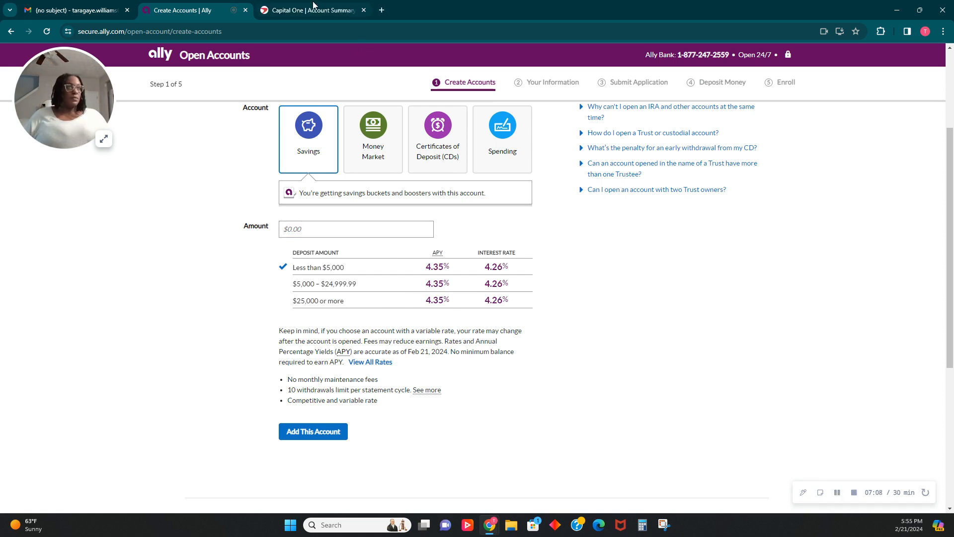
{"action": "left_click", "coordinate": [312, 10]}
{"action": "scroll", "coordinate": [374, 261], "scroll_direction": "down", "scroll_amount": 4}
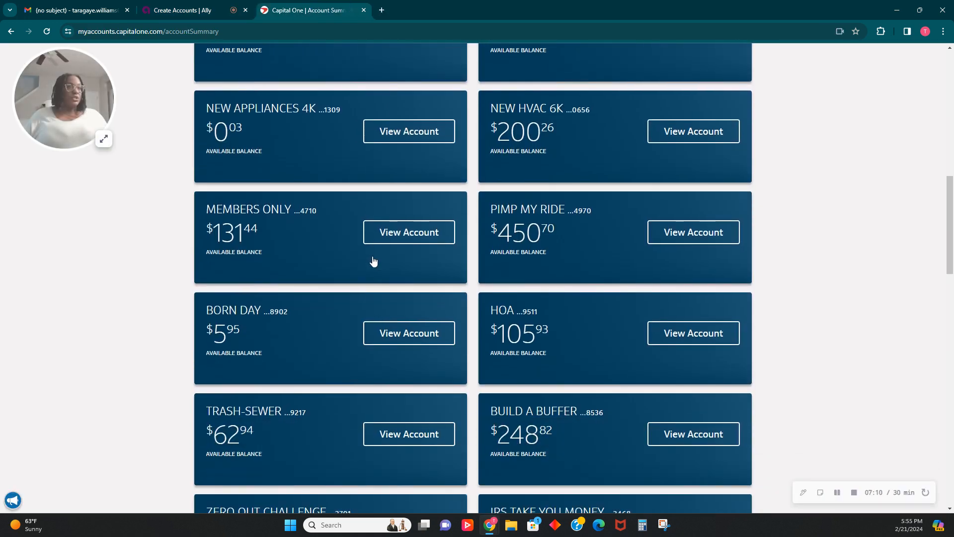
{"action": "scroll", "coordinate": [374, 261], "scroll_direction": "down", "scroll_amount": 6}
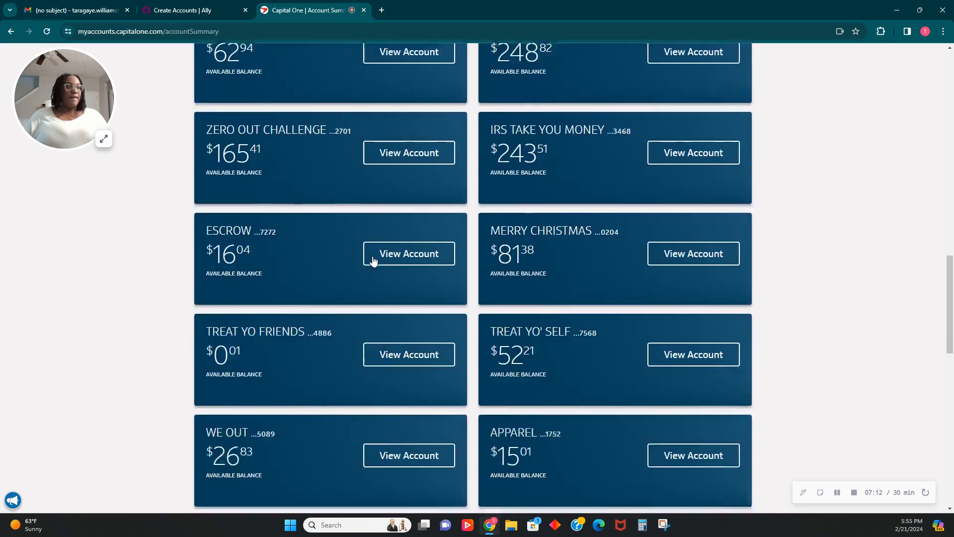
{"action": "scroll", "coordinate": [374, 261], "scroll_direction": "up", "scroll_amount": 15}
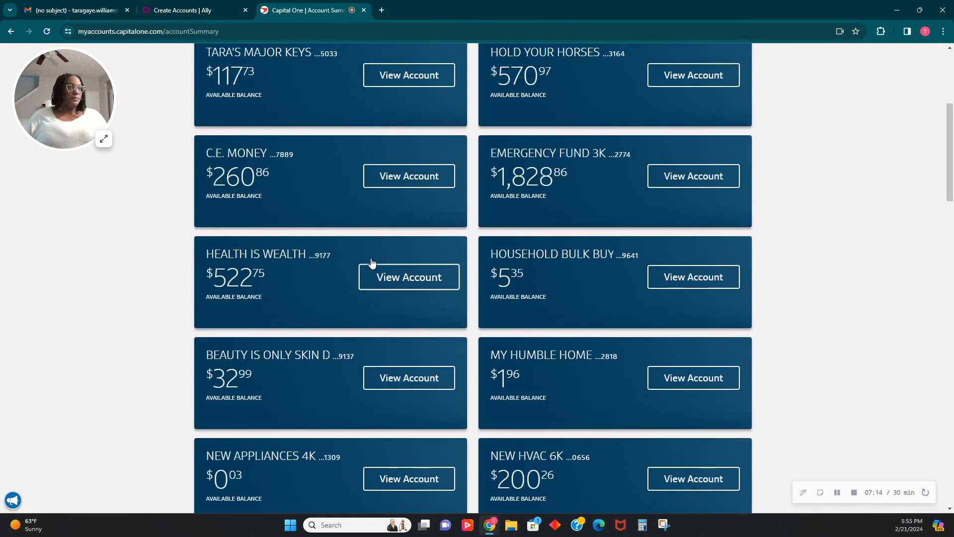
{"action": "scroll", "coordinate": [373, 264], "scroll_direction": "up", "scroll_amount": 2}
{"action": "scroll", "coordinate": [372, 264], "scroll_direction": "down", "scroll_amount": 6}
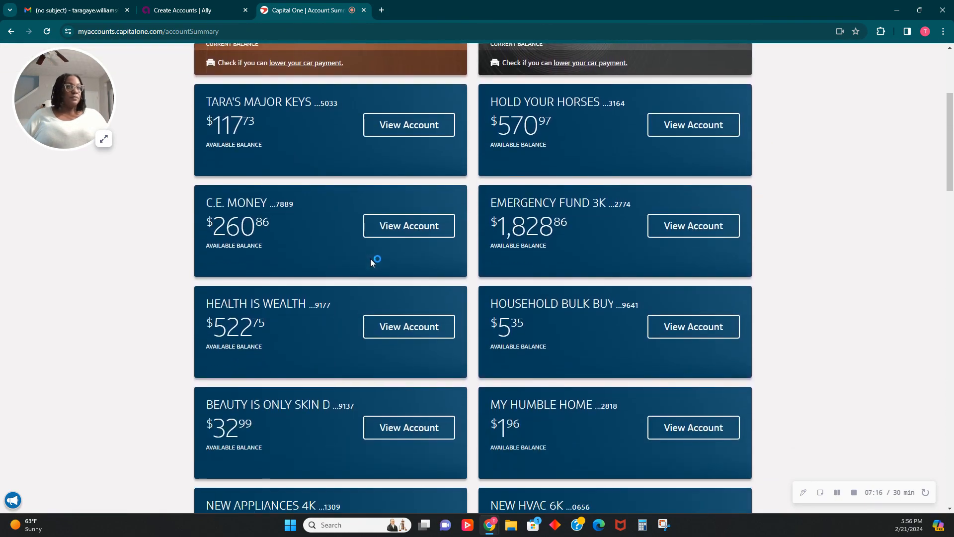
{"action": "scroll", "coordinate": [372, 263], "scroll_direction": "down", "scroll_amount": 4}
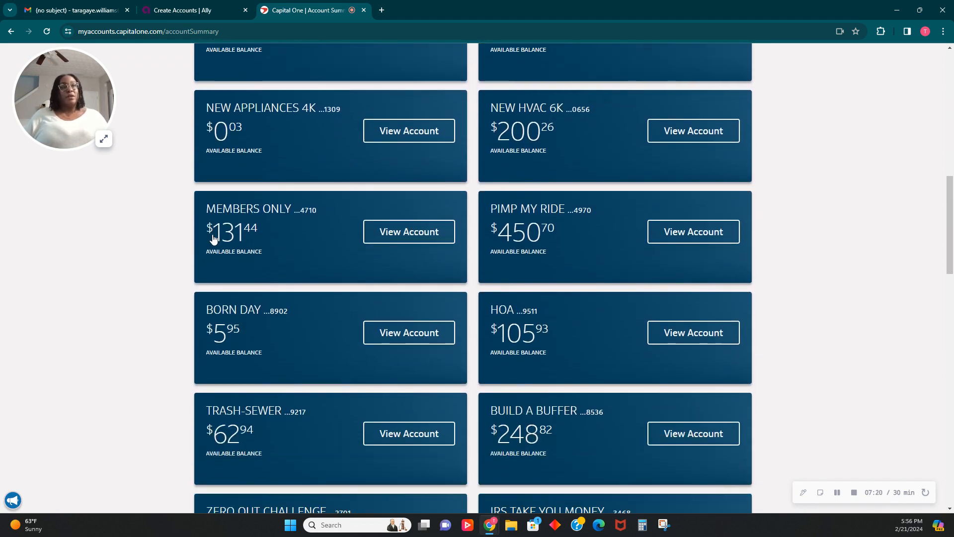
{"action": "left_click", "coordinate": [184, 11]}
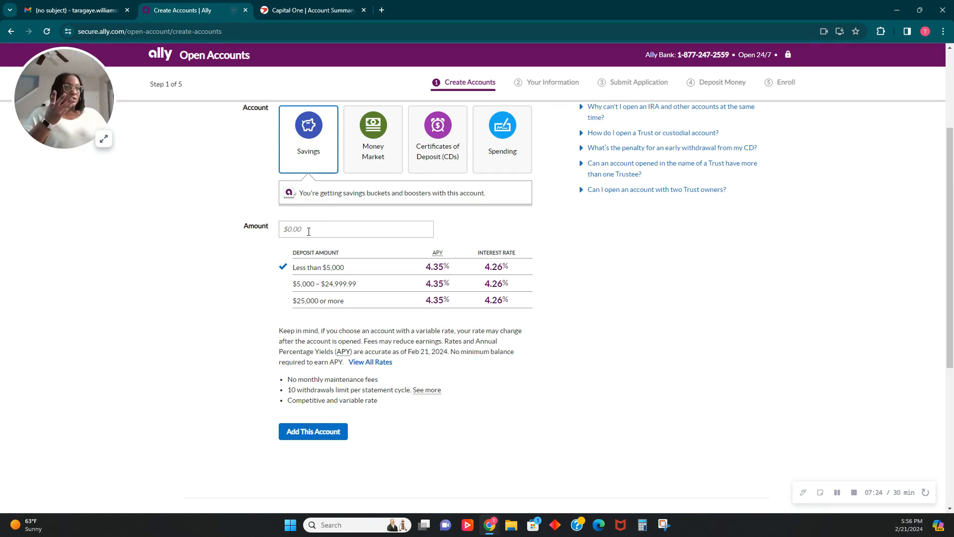
- Set the savings account's deposit amount to $100.00
{"action": "scroll", "coordinate": [308, 233], "scroll_direction": "up", "scroll_amount": 1}
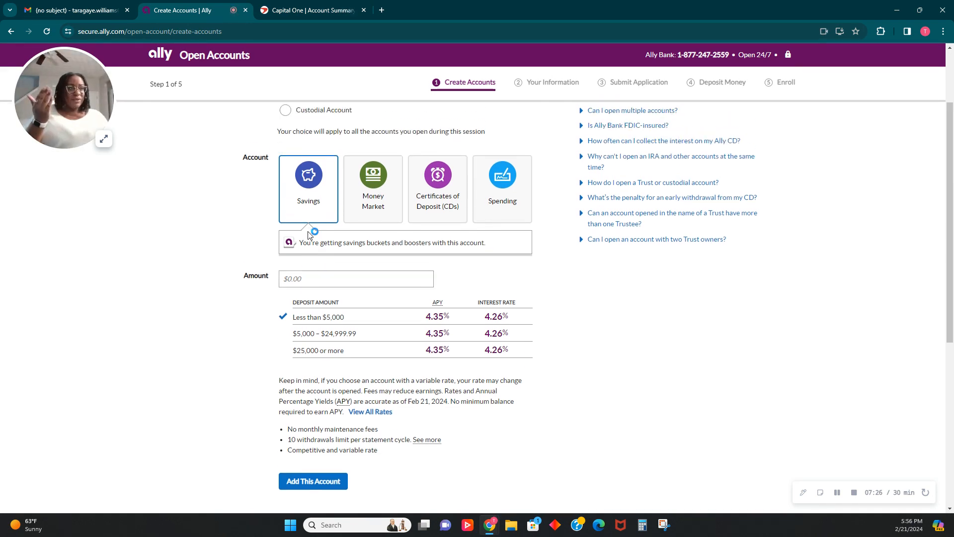
{"action": "scroll", "coordinate": [311, 233], "scroll_direction": "up", "scroll_amount": 2}
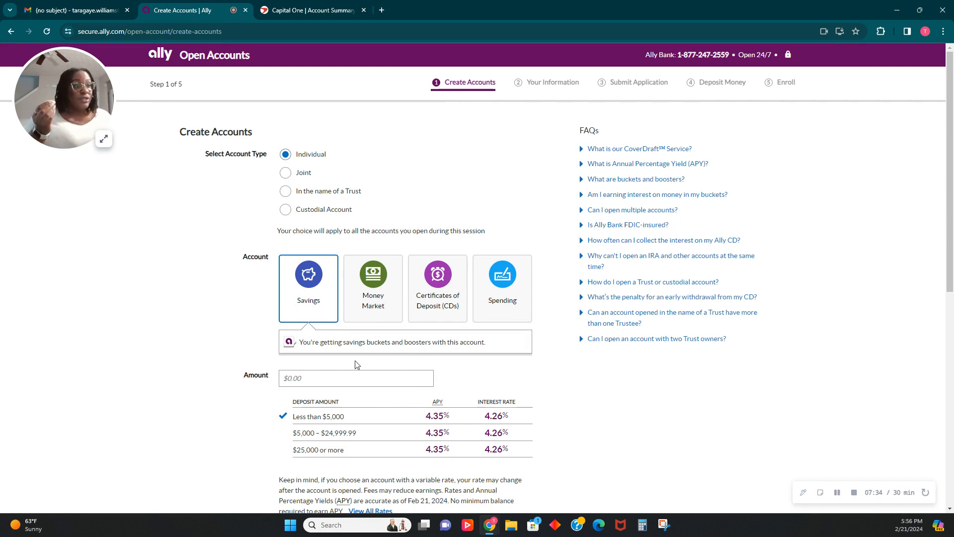
{"action": "left_click", "coordinate": [343, 374]}
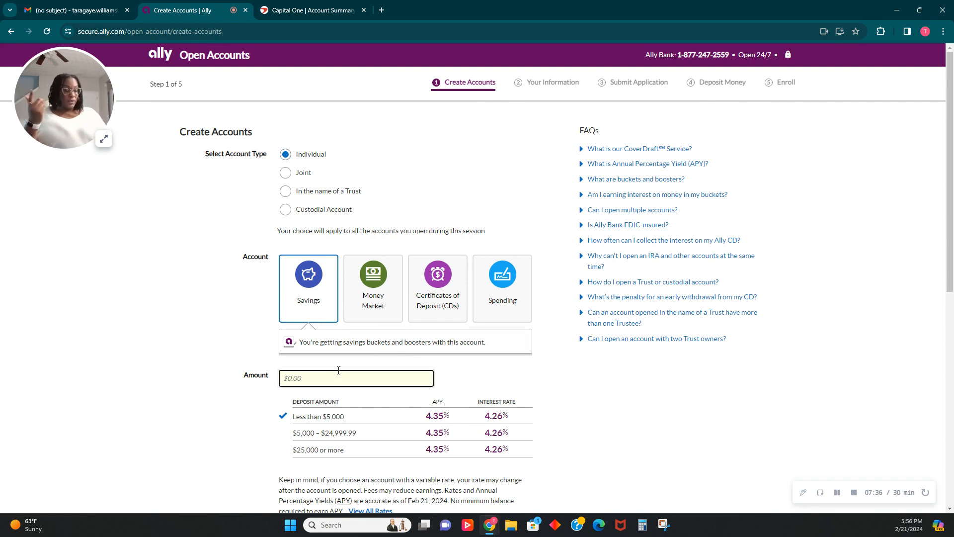
{"action": "type", "text": "100.00"}
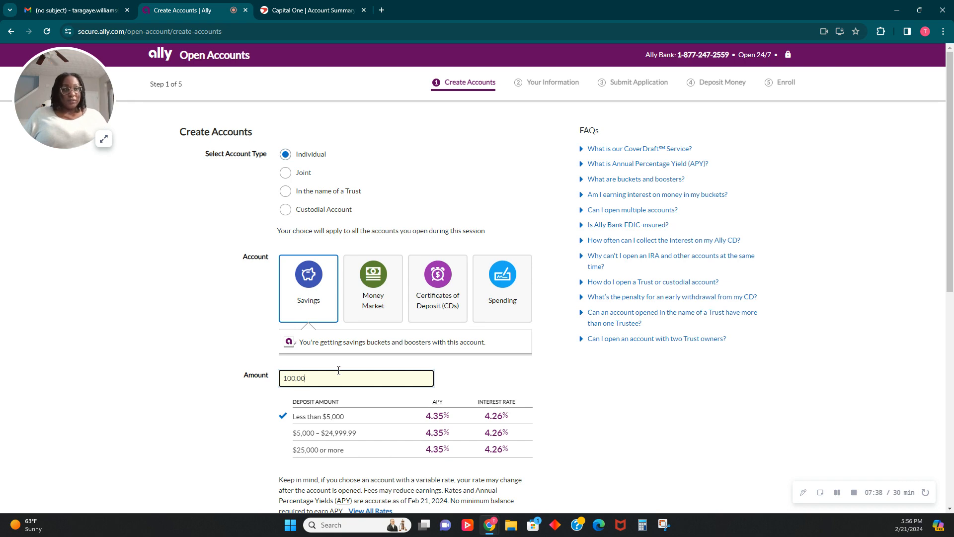
{"action": "key", "text": "Tab"}
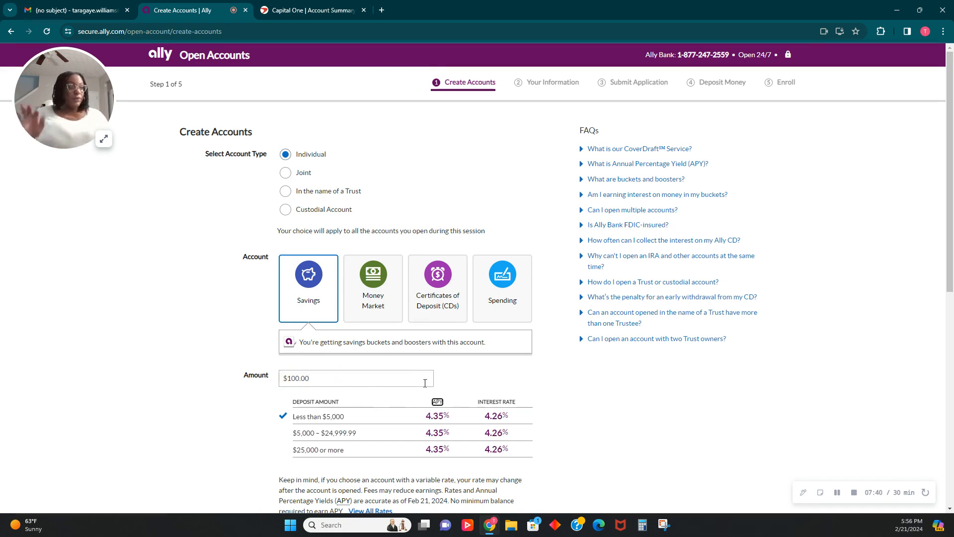
- Set the savings account's deposit amount to $0.00 and add the account to the application
{"action": "scroll", "coordinate": [448, 400], "scroll_direction": "down", "scroll_amount": 3}
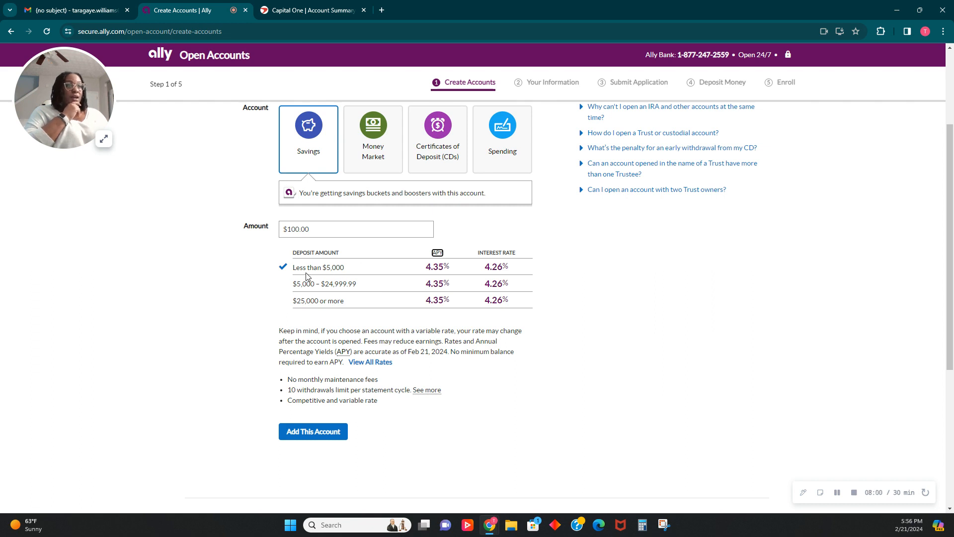
{"action": "left_click", "coordinate": [329, 230]}
{"action": "key", "text": "BackSpace"}
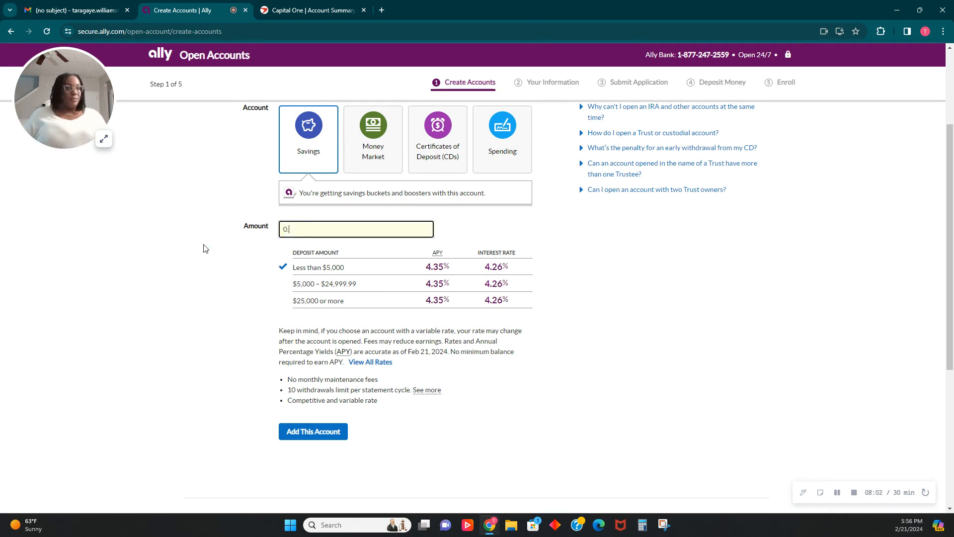
{"action": "left_click", "coordinate": [206, 249]}
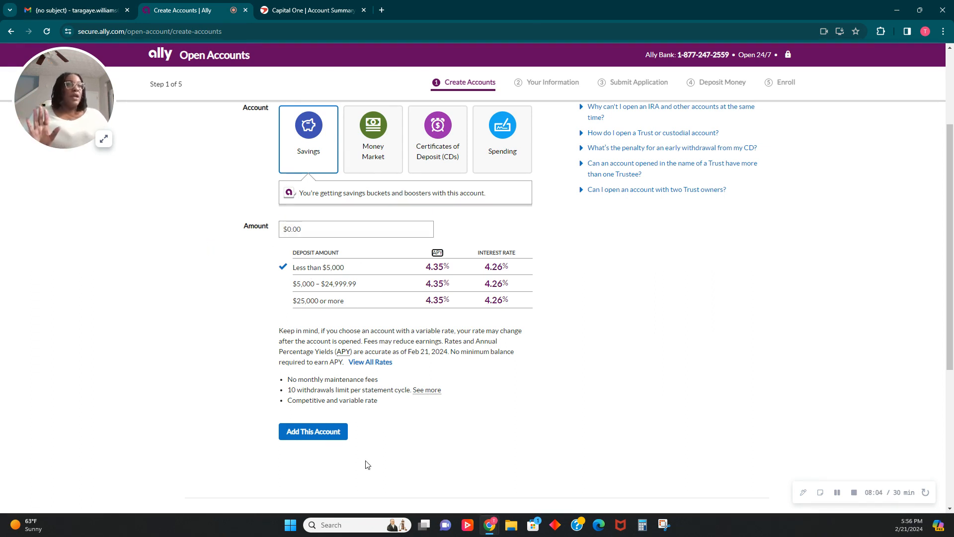
{"action": "left_click", "coordinate": [335, 436]}
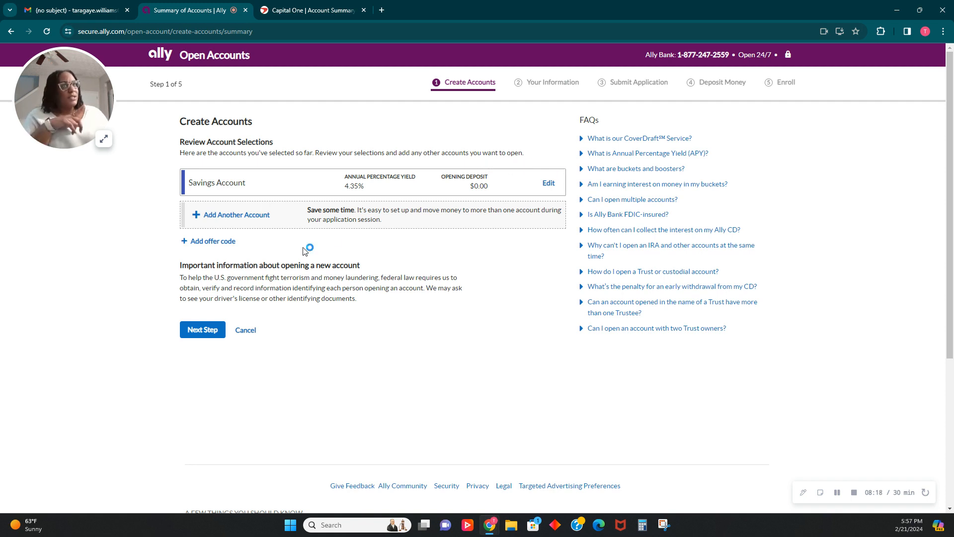
{"action": "left_click", "coordinate": [218, 217]}
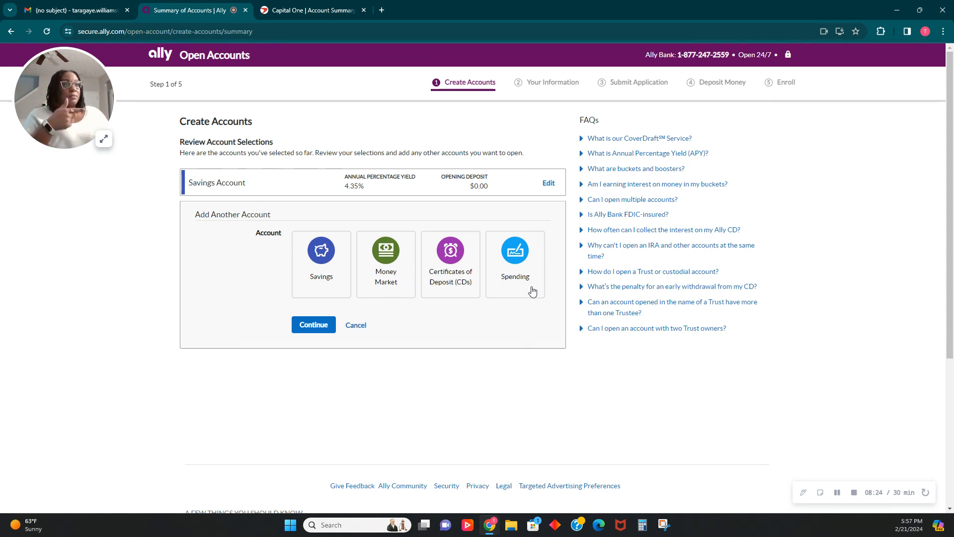
{"action": "left_click", "coordinate": [368, 282]}
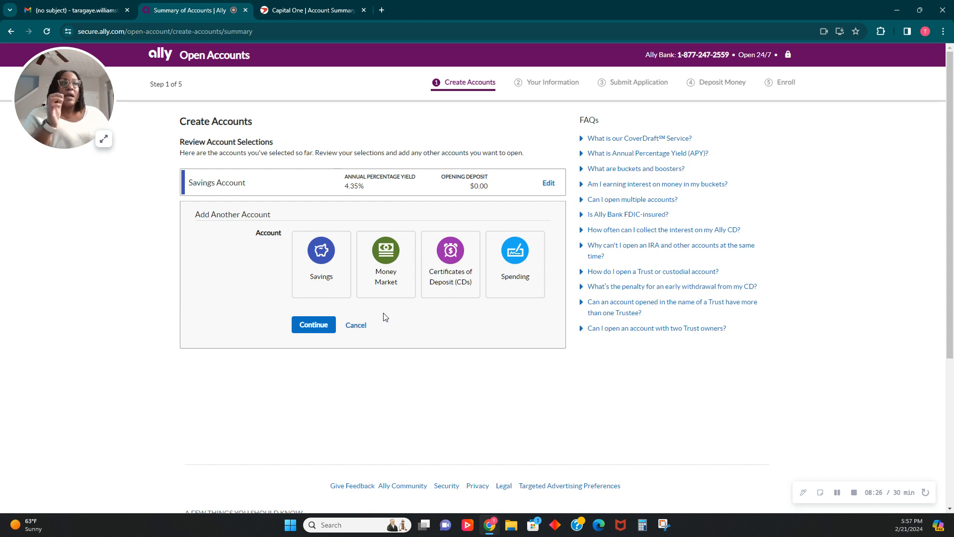
{"action": "left_click", "coordinate": [356, 325]}
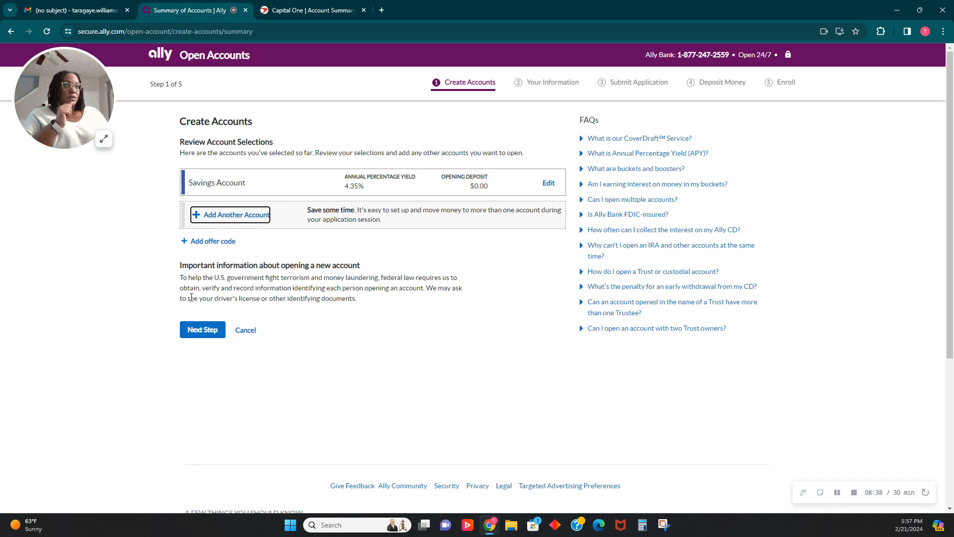
- Accept the account selections, confirm being a U.S. citizen or resident, and continue to the personal details form
{"action": "left_click", "coordinate": [202, 330]}
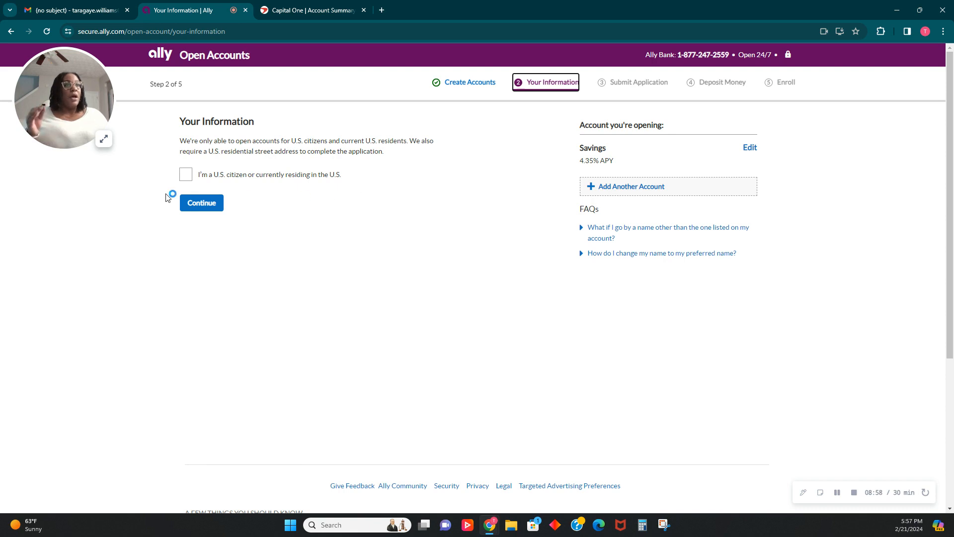
{"action": "left_click", "coordinate": [186, 175]}
{"action": "left_click", "coordinate": [195, 203]}
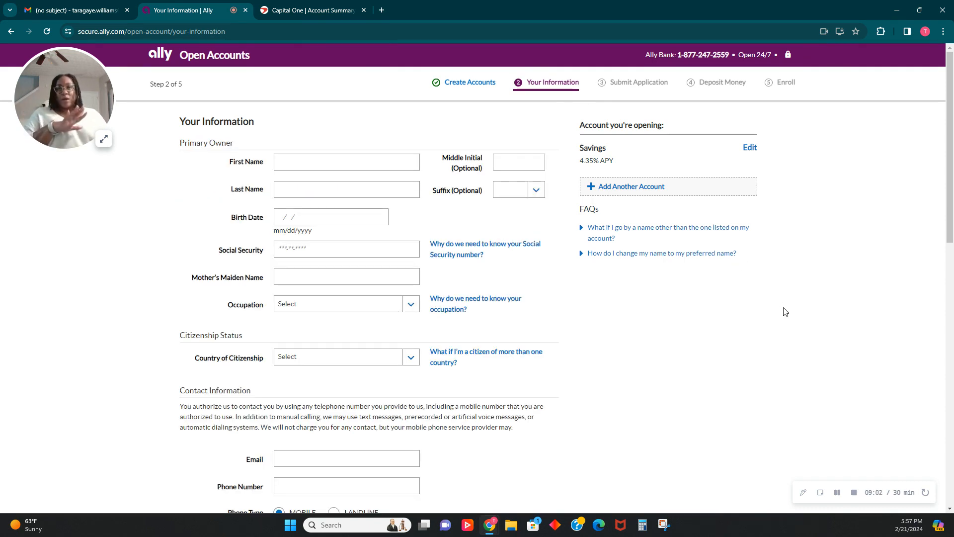
- Look over the Your Information form from the primary owner and contact fields to the home and mailing address sections
{"action": "scroll", "coordinate": [612, 409], "scroll_direction": "down", "scroll_amount": 3}
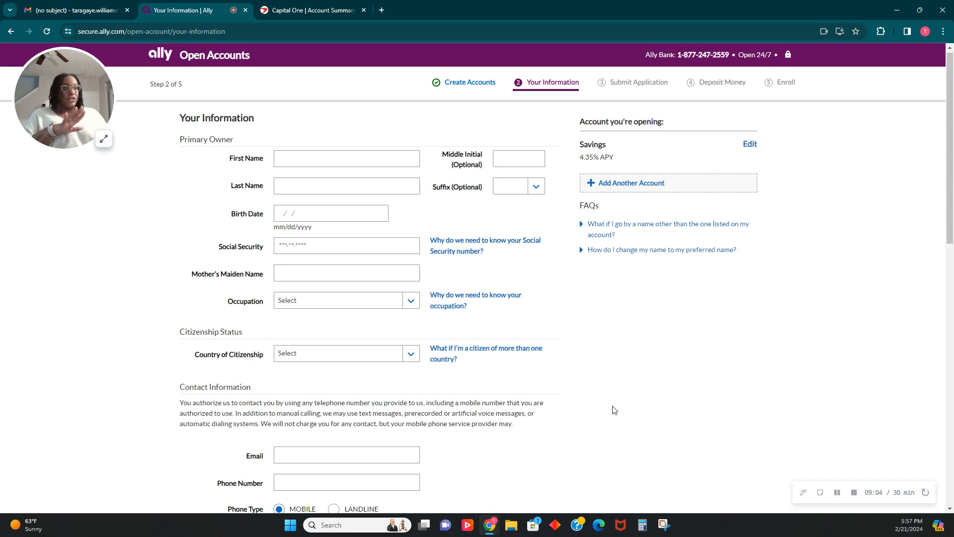
{"action": "scroll", "coordinate": [616, 400], "scroll_direction": "up", "scroll_amount": 3}
{"action": "scroll", "coordinate": [615, 404], "scroll_direction": "down", "scroll_amount": 3}
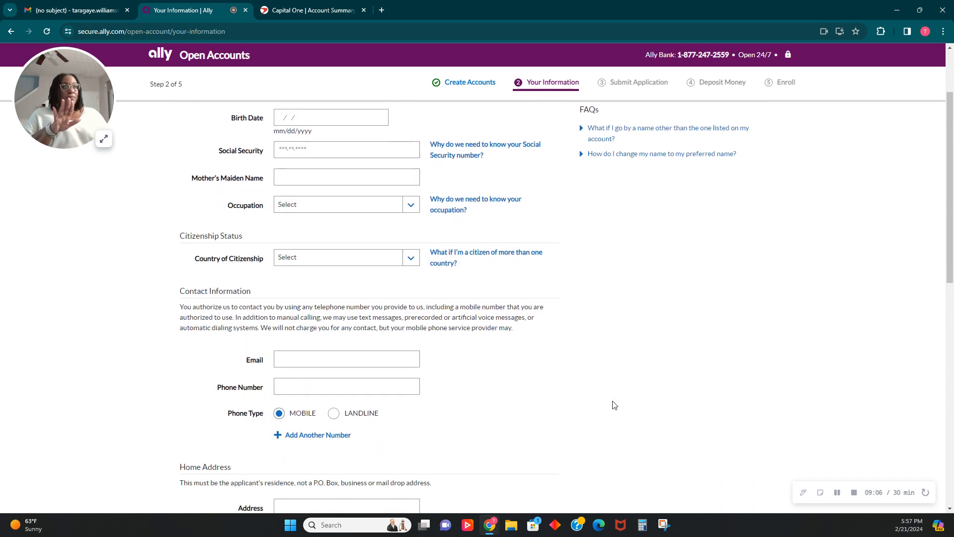
{"action": "scroll", "coordinate": [614, 406], "scroll_direction": "down", "scroll_amount": 2}
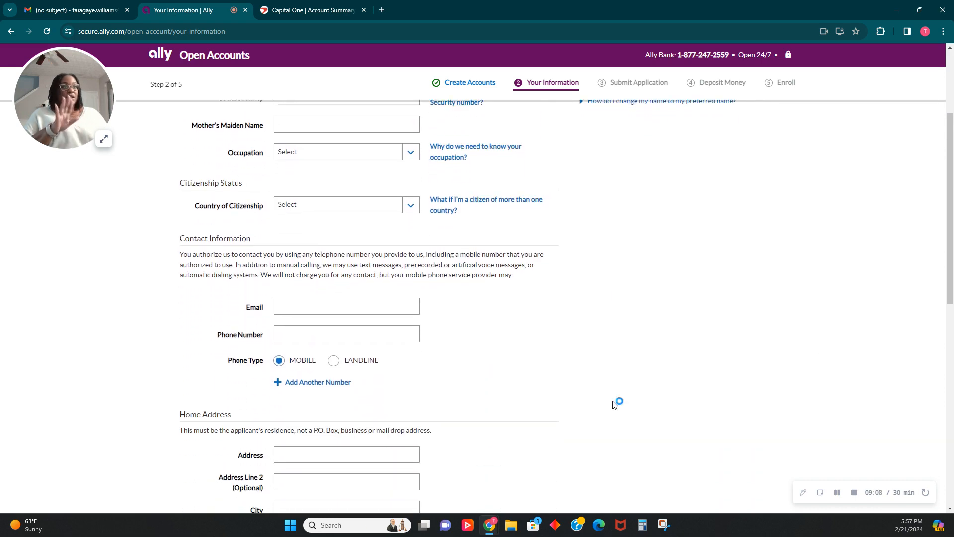
{"action": "scroll", "coordinate": [615, 405], "scroll_direction": "down", "scroll_amount": 4}
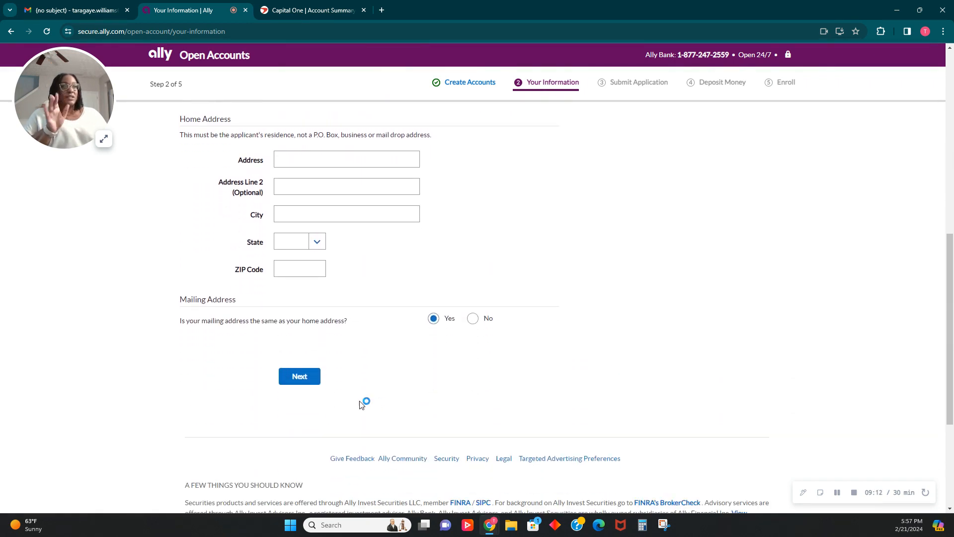
{"action": "scroll", "coordinate": [379, 394], "scroll_direction": "up", "scroll_amount": 8}
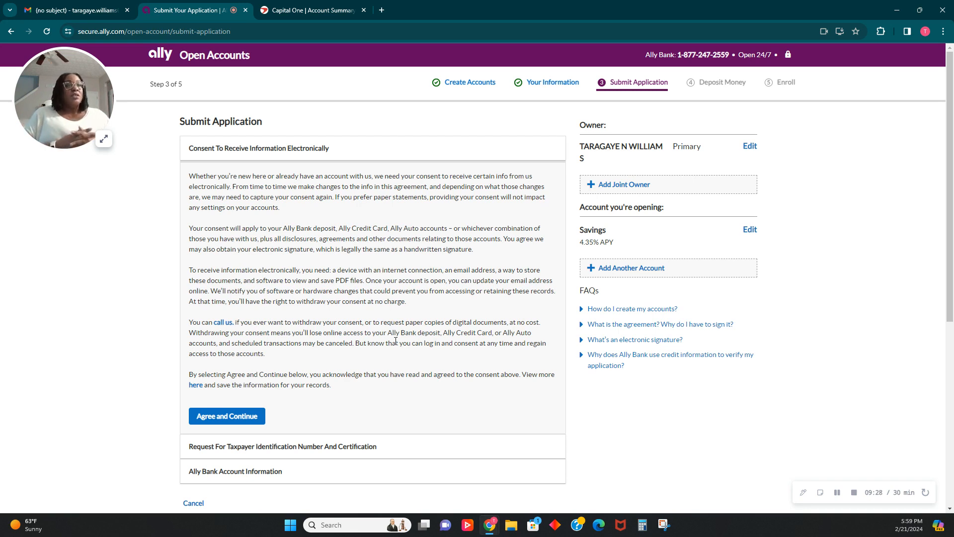
- Read the electronic information consent and acknowledge the Ally Bank Account Information disclosures
{"action": "scroll", "coordinate": [467, 352], "scroll_direction": "down", "scroll_amount": 4}
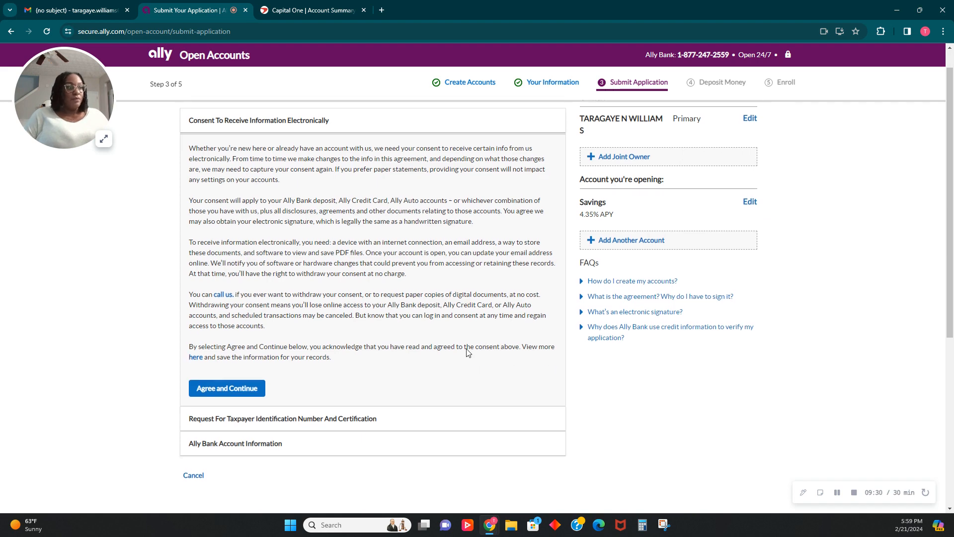
{"action": "scroll", "coordinate": [467, 352], "scroll_direction": "up", "scroll_amount": 4}
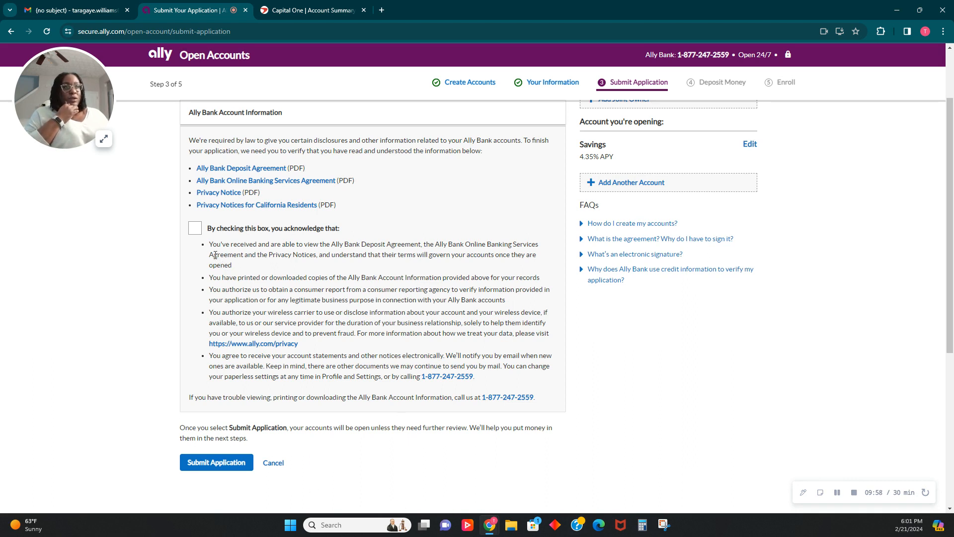
{"action": "left_click", "coordinate": [194, 228]}
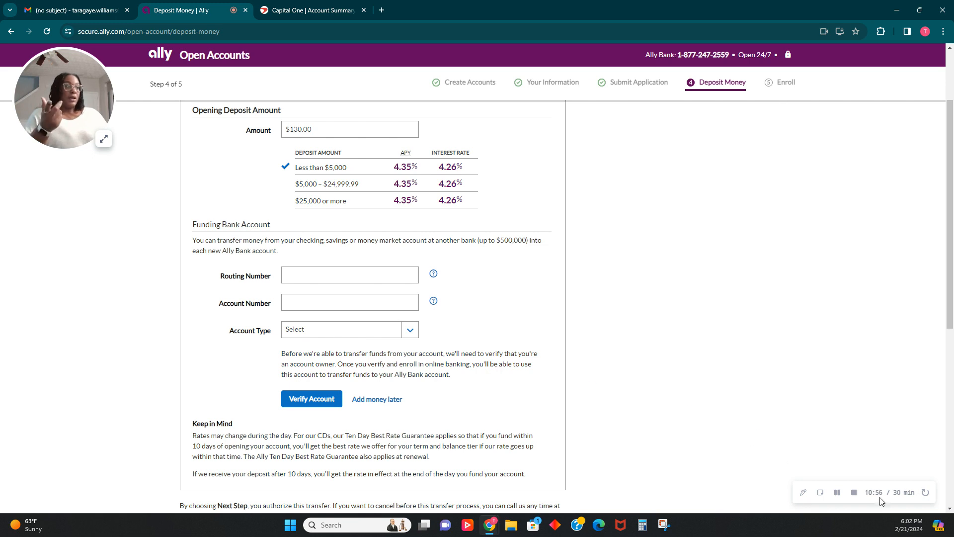
{"action": "left_click", "coordinate": [838, 499]}
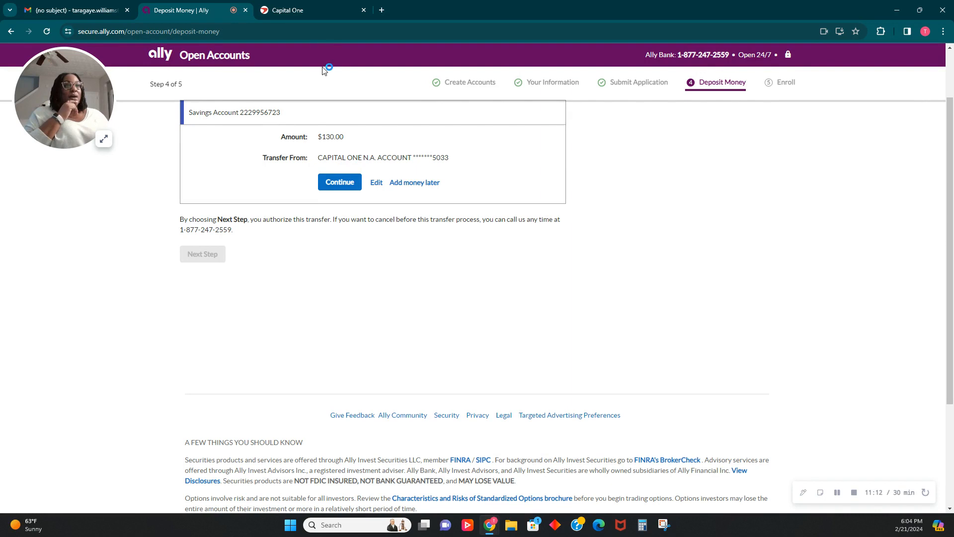
- Switch to Capital One, start a money transfer from the 360 Checking page, and choose MEMBERS ONLY as the source account
{"action": "left_click", "coordinate": [329, 10]}
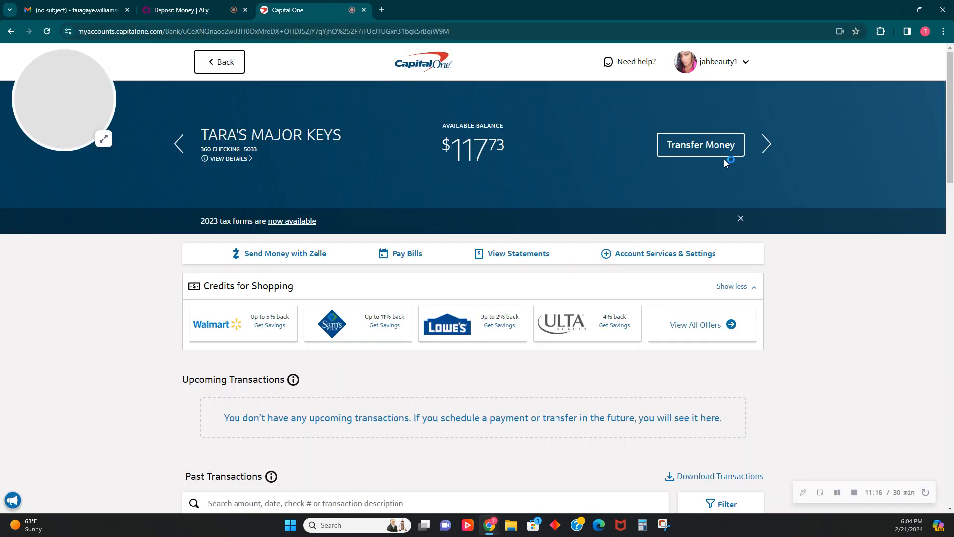
{"action": "left_click", "coordinate": [708, 156]}
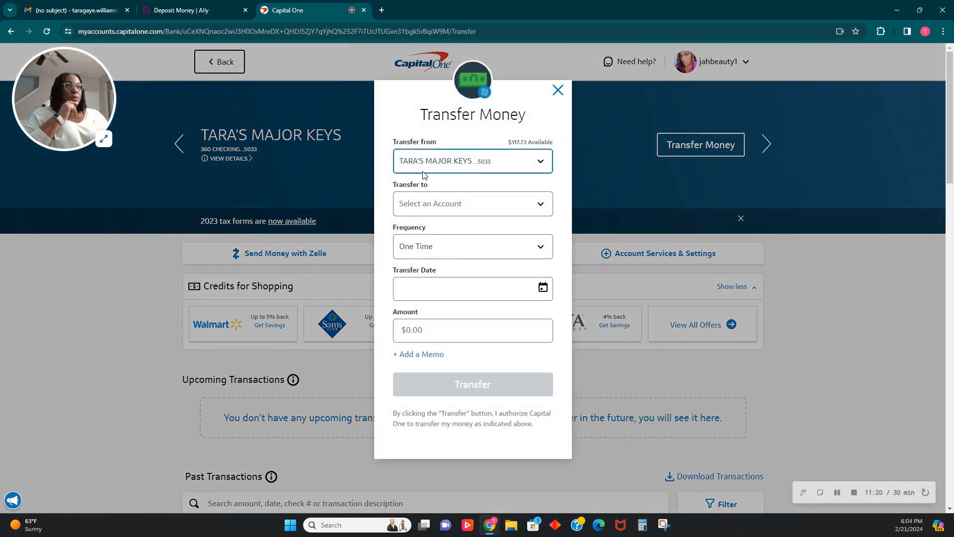
{"action": "left_click", "coordinate": [500, 166]}
{"action": "scroll", "coordinate": [478, 244], "scroll_direction": "down", "scroll_amount": 4}
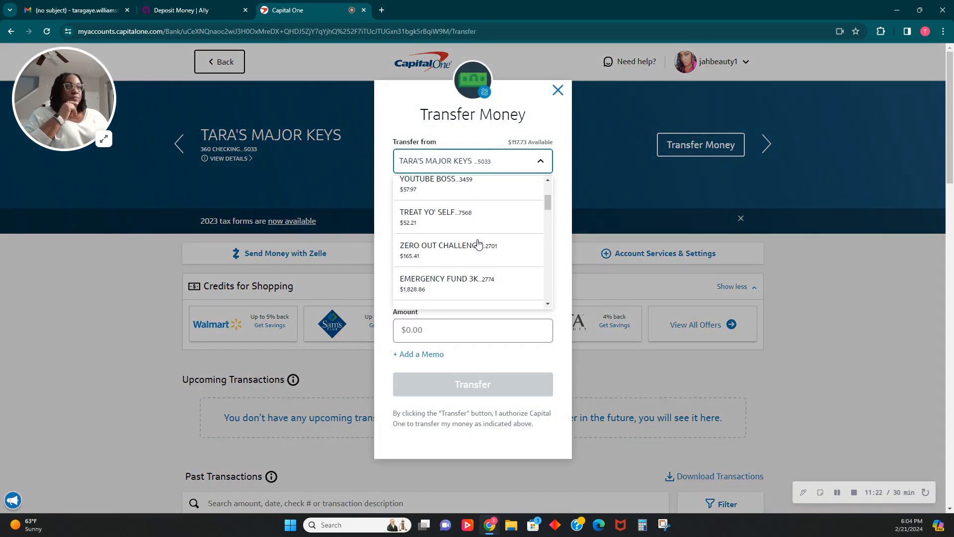
{"action": "scroll", "coordinate": [478, 244], "scroll_direction": "down", "scroll_amount": 2}
{"action": "left_click", "coordinate": [478, 242]}
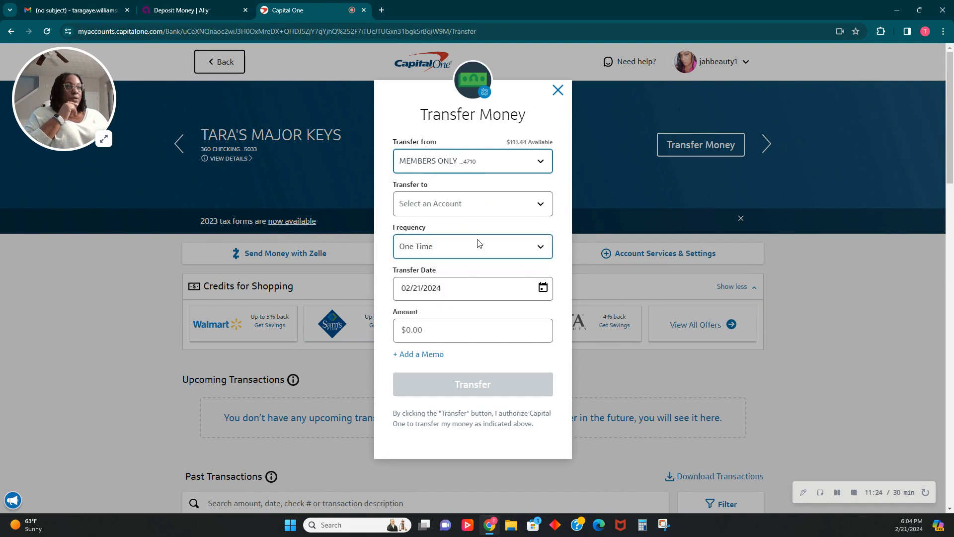
- Choose the 360 Checking account as the transfer's destination and set the amount to $130.00
{"action": "left_click", "coordinate": [474, 206]}
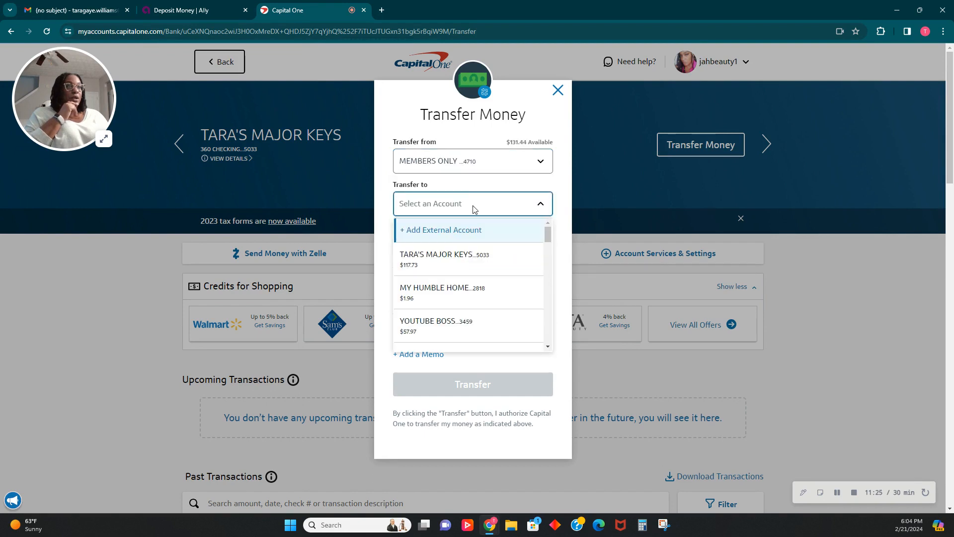
{"action": "left_click", "coordinate": [446, 263]}
{"action": "left_click", "coordinate": [428, 328]}
{"action": "type", "text": "130.00"}
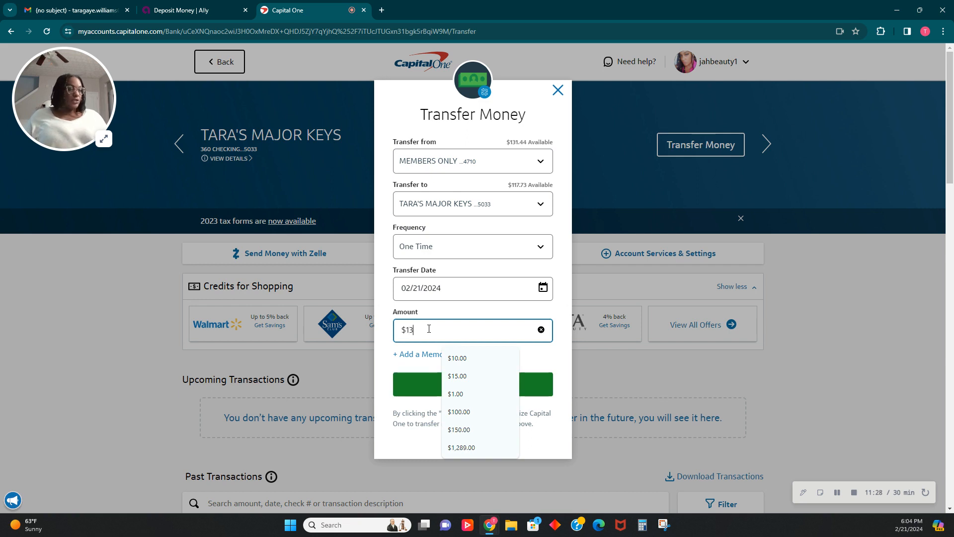
- Add the memo "ALLY SAVINGS ACCT OPENING" to the transfer, submit it, and close the transfer dialog
{"action": "left_click", "coordinate": [420, 354]}
{"action": "left_click", "coordinate": [417, 371]}
{"action": "type", "text": "ALL"}
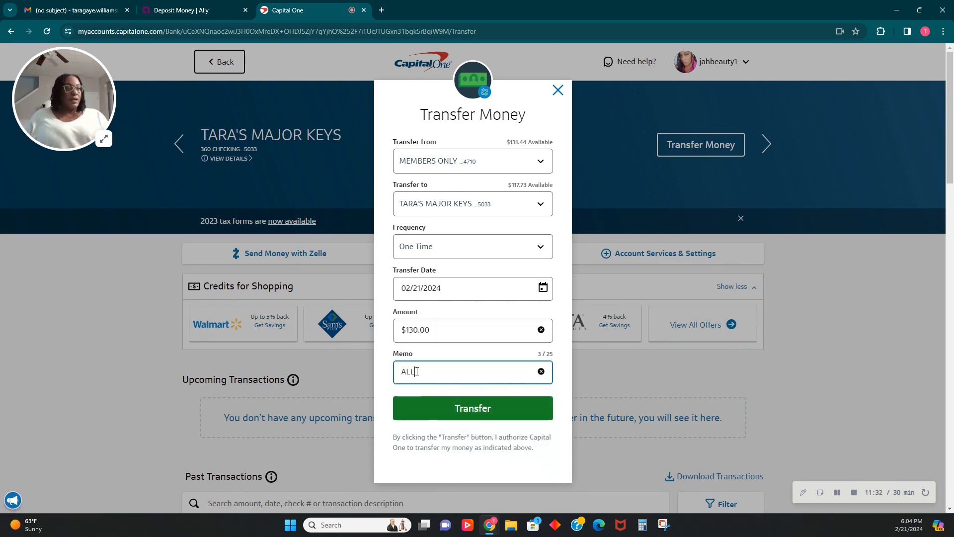
{"action": "type", "text": "Y SAVINGS"}
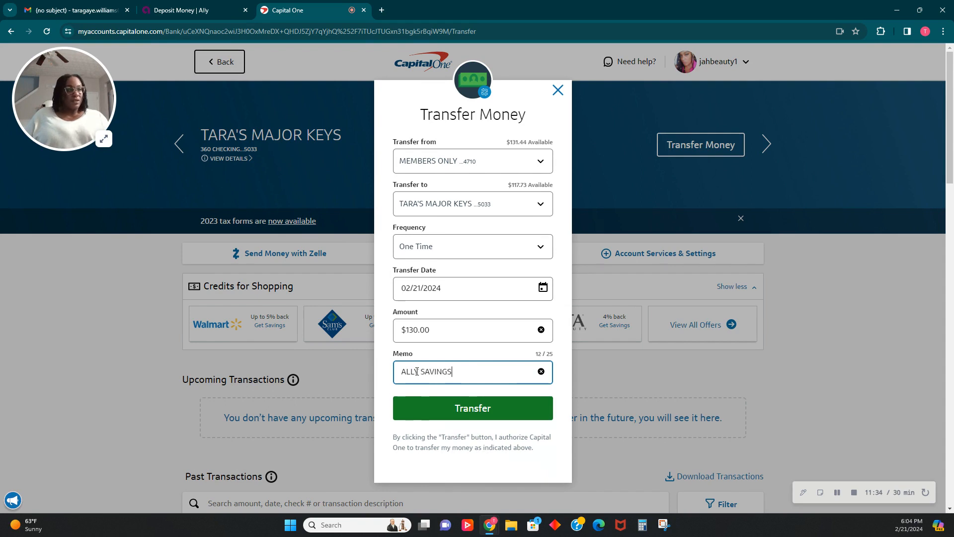
{"action": "type", "text": " ACCT OPEN"}
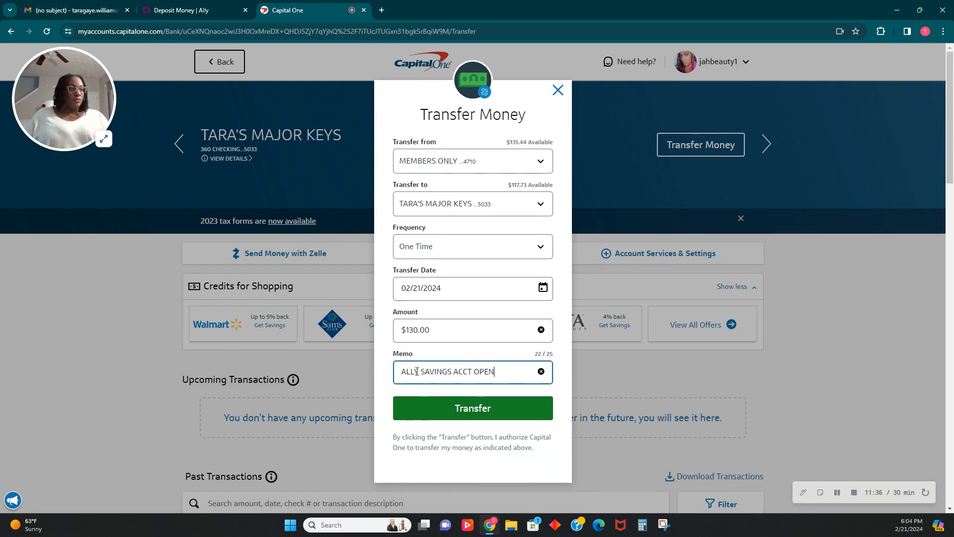
{"action": "type", "text": "ING"}
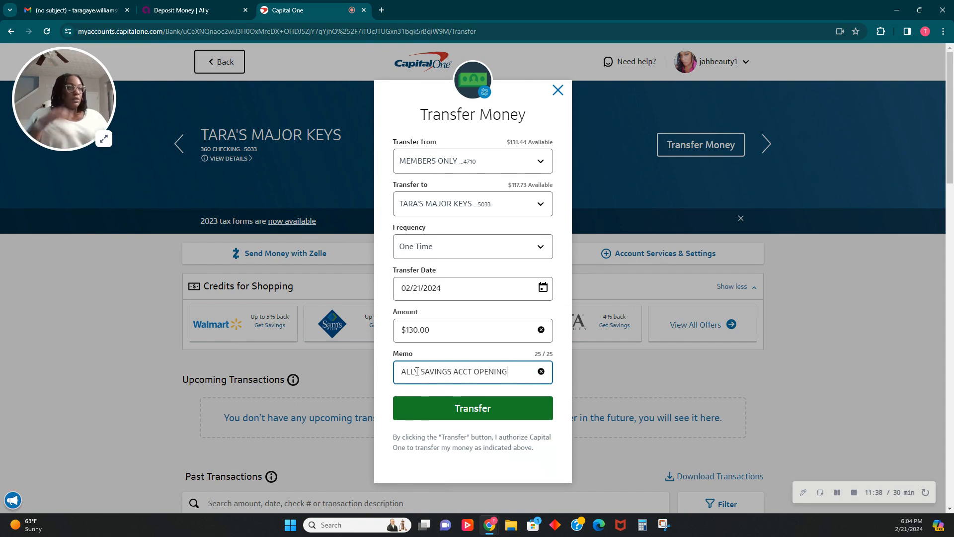
{"action": "left_click", "coordinate": [510, 425]}
{"action": "left_click", "coordinate": [512, 415]}
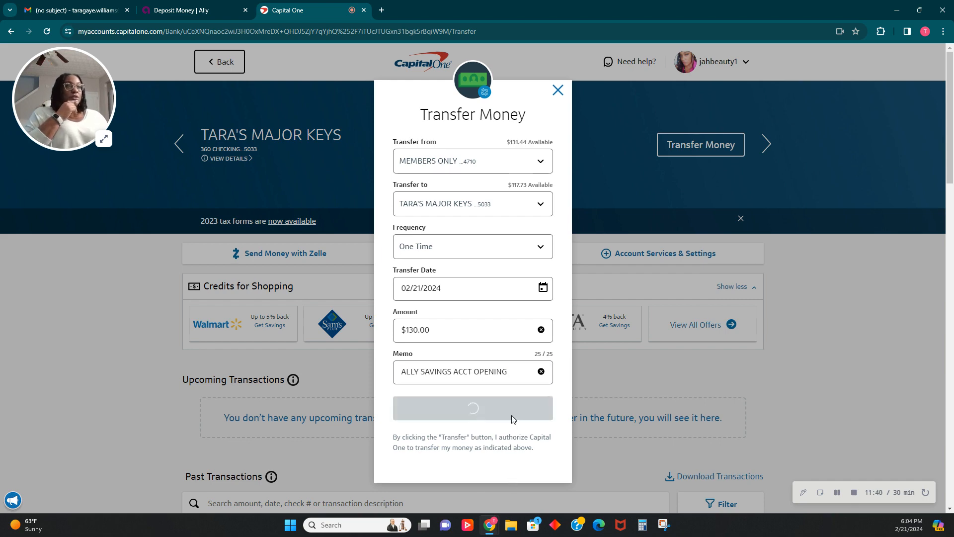
{"action": "left_click", "coordinate": [558, 89]}
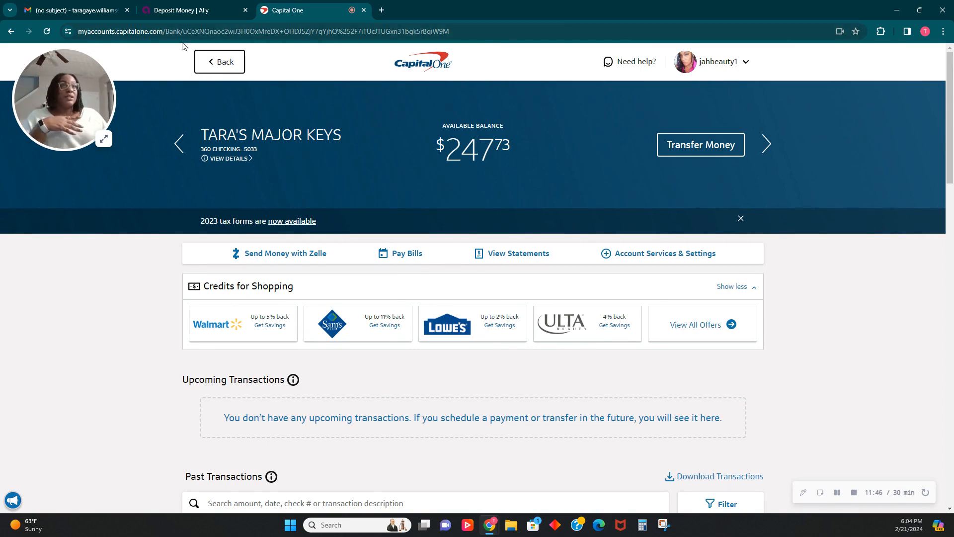
- Return to the Ally application and proceed from the Deposit Money step to online banking enrollment
{"action": "left_click", "coordinate": [183, 18]}
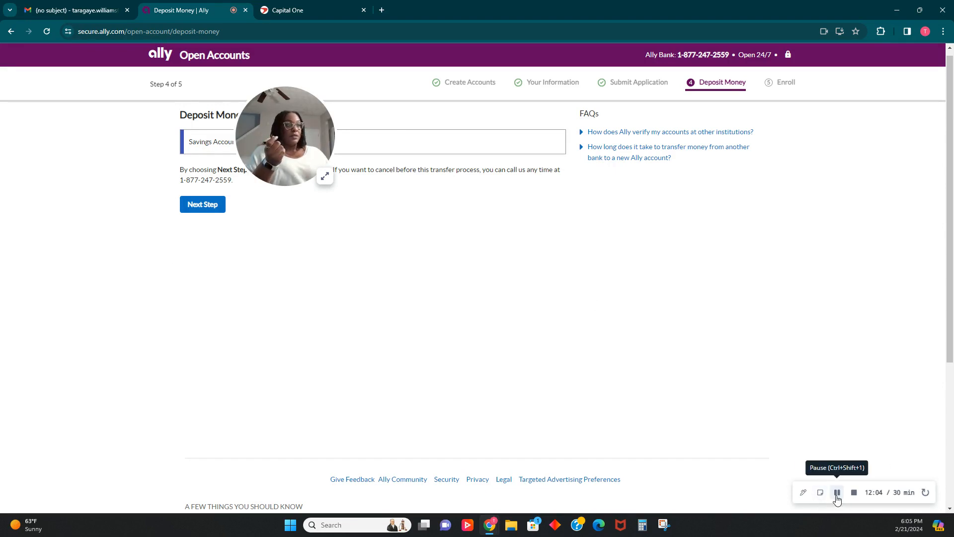
{"action": "left_click", "coordinate": [202, 204]}
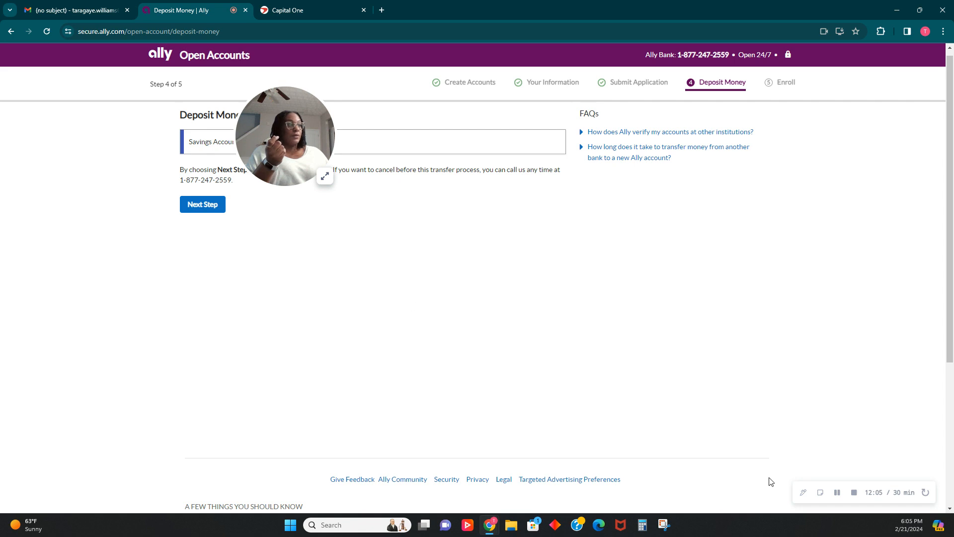
{"action": "left_click", "coordinate": [837, 492]}
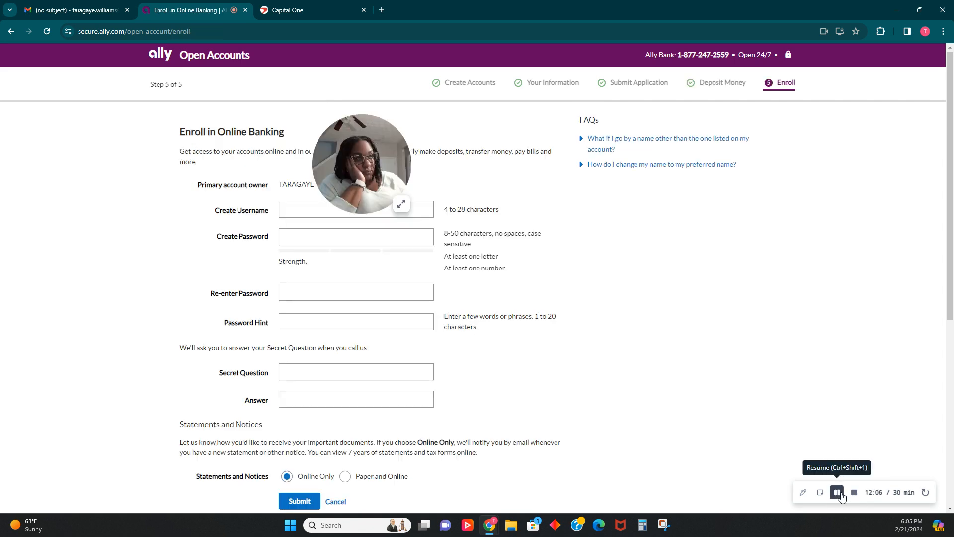
{"action": "left_click", "coordinate": [839, 493]}
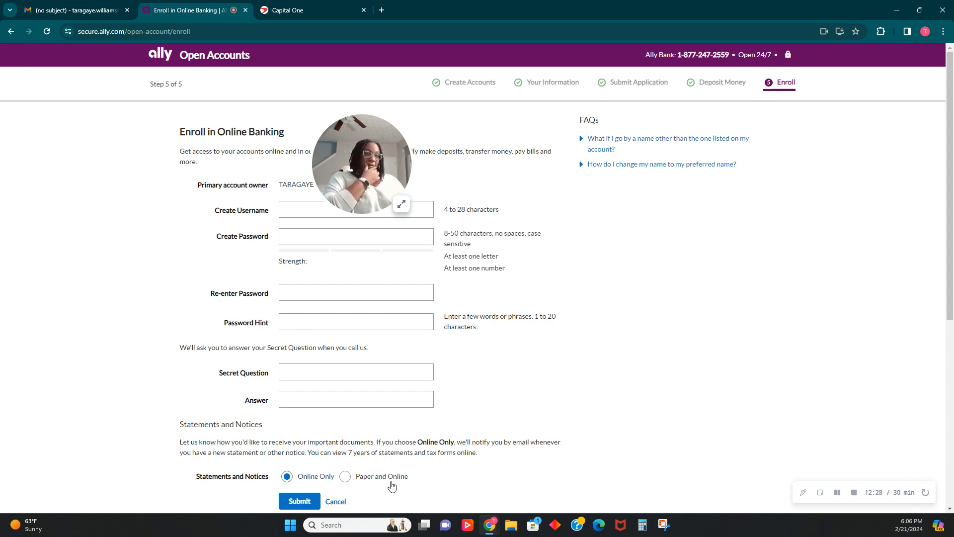
{"action": "left_click", "coordinate": [837, 492]}
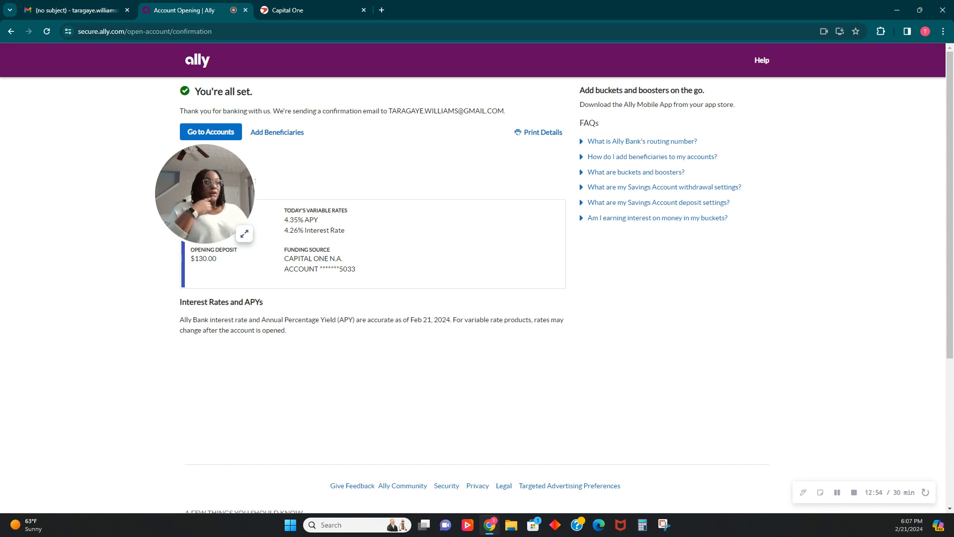
{"action": "left_click", "coordinate": [839, 497]}
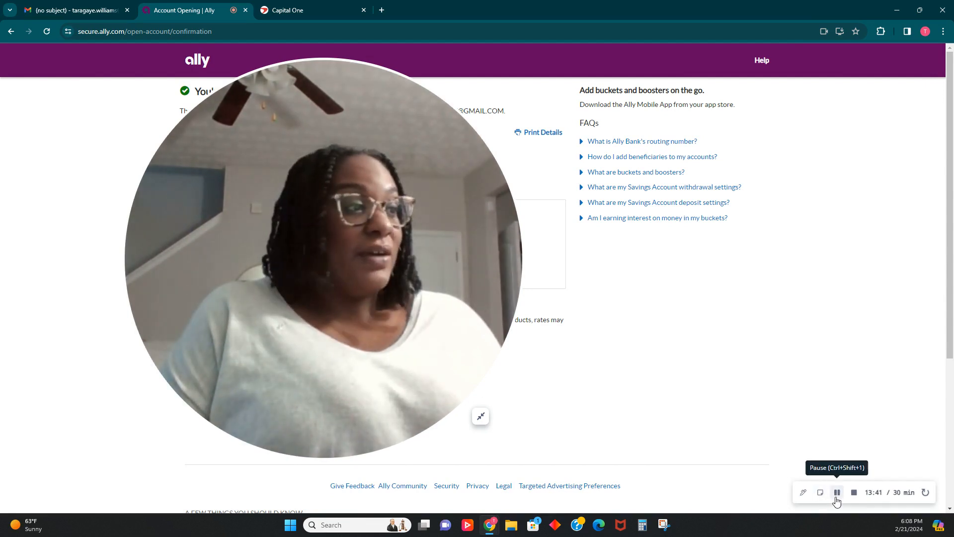
{"action": "left_click", "coordinate": [838, 492]}
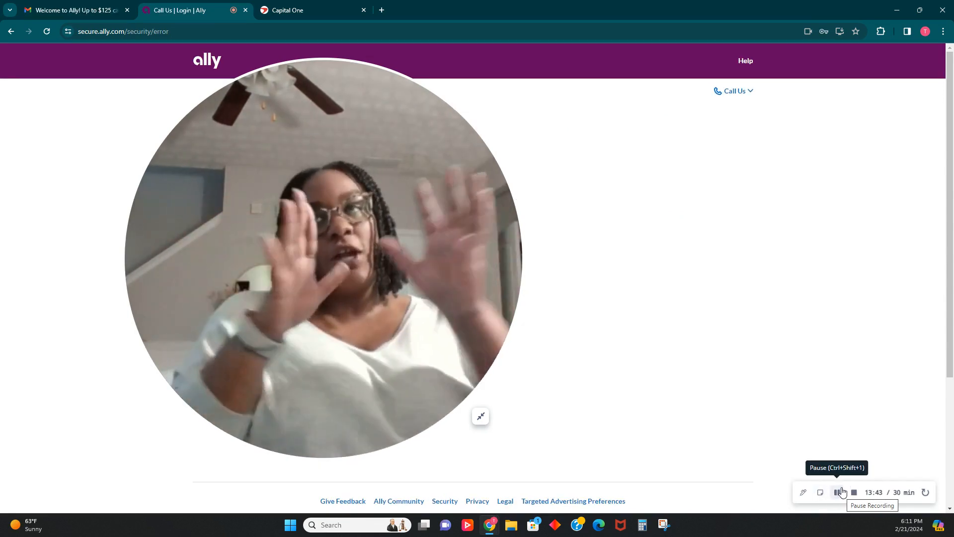